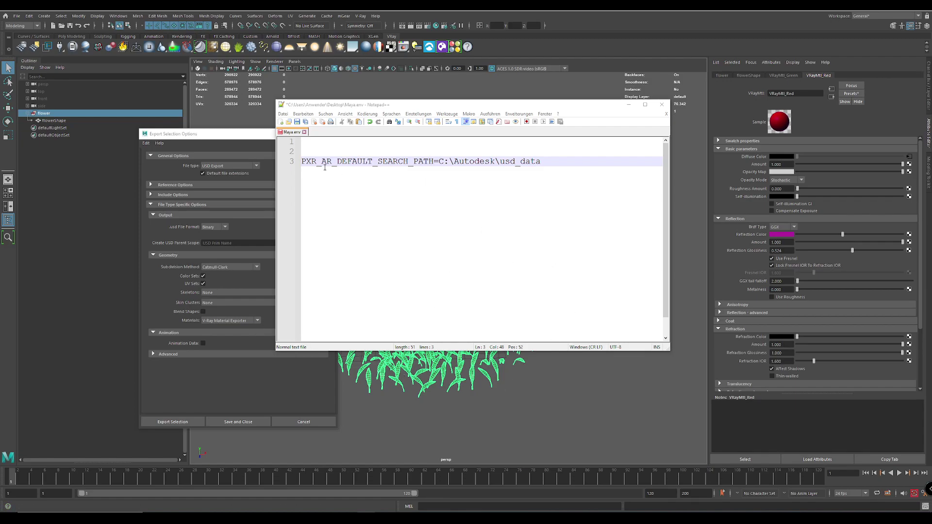
Highlight the PXR_AR_DEFAULT_SEARCH_PATH=C:\Autodesk\usd_data line in Maya.env and close the text editor
click(304, 161)
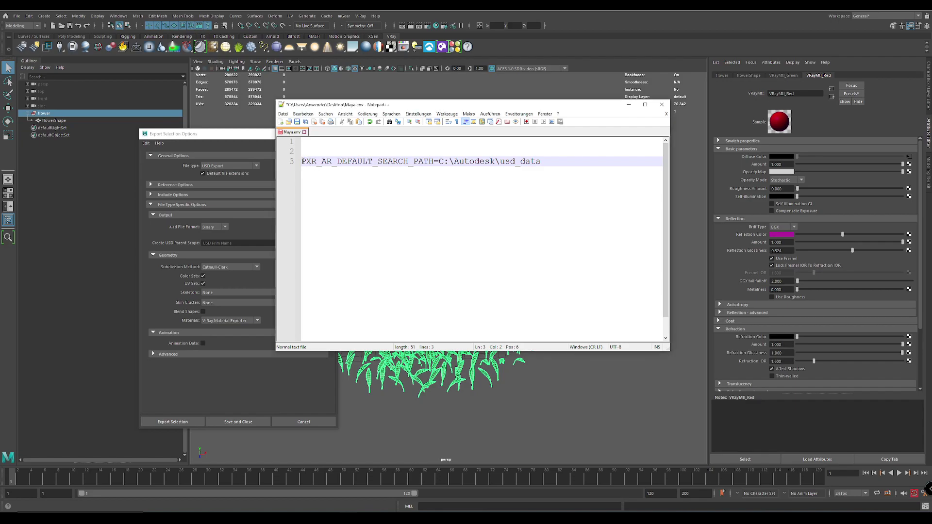
drag(301, 161, 571, 159)
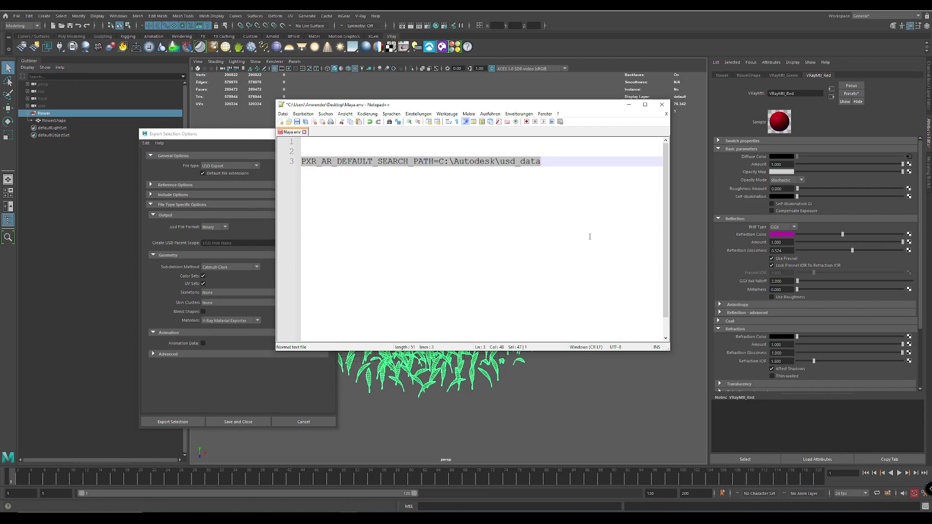
click(662, 105)
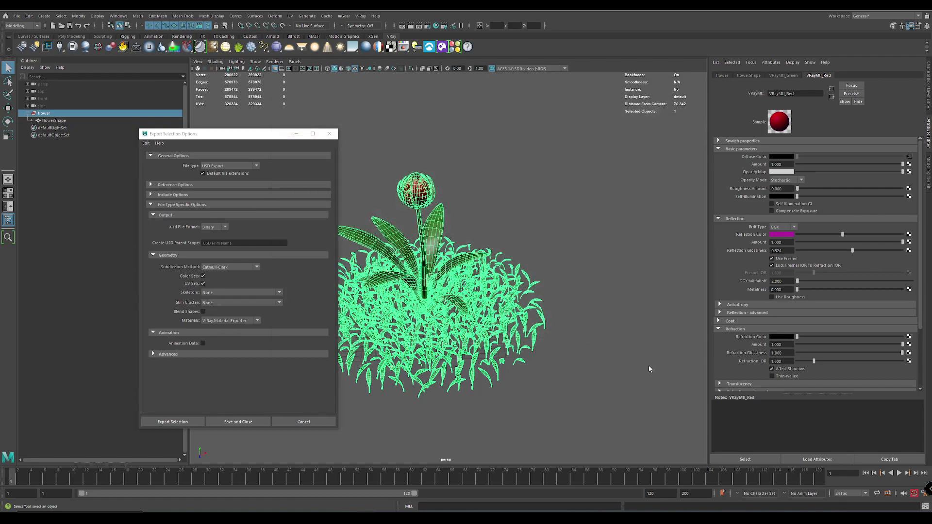
Examine the flower model from several angles and review its VRayMtl_Green and VRayMtl_Red materials
click(554, 372)
alt+drag(555, 372, 514, 316)
click(496, 254)
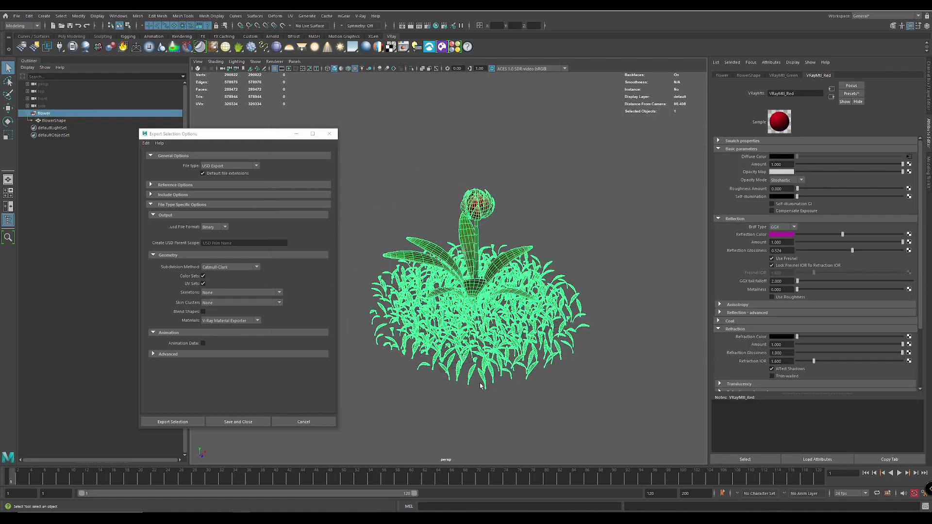
alt+drag(496, 253, 553, 251)
click(776, 76)
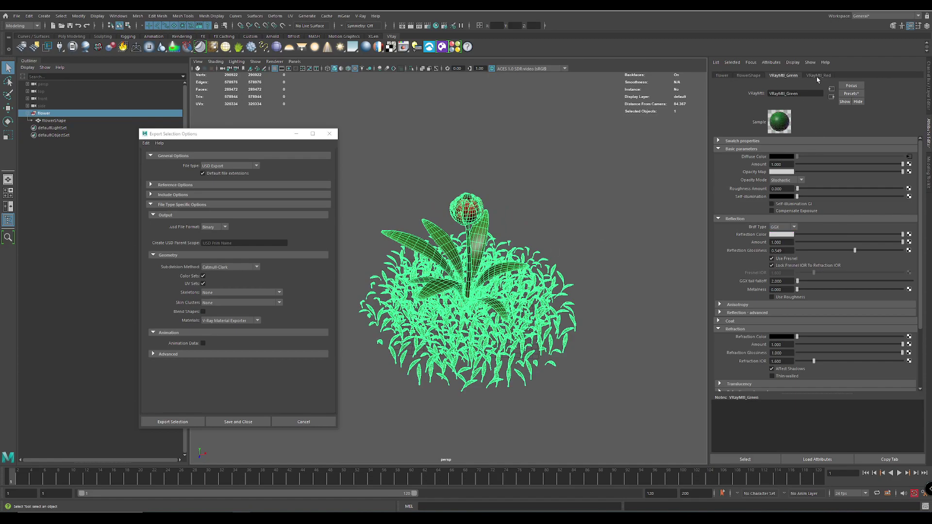
click(819, 77)
alt+drag(529, 242, 490, 224)
scroll(515, 233, up, 4)
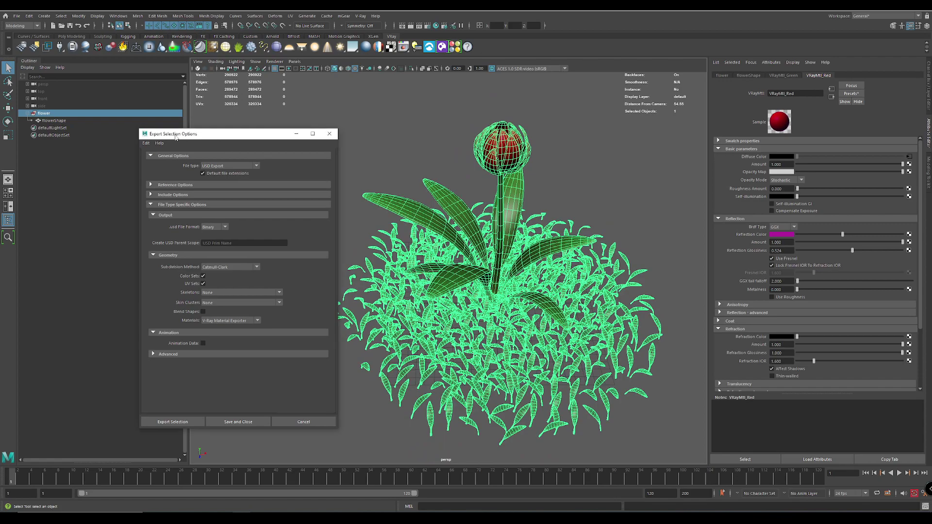
Move the Export Selection Options window away from the flower, check where the export commands are, and inspect the selected flower geometry
drag(206, 134, 180, 128)
click(16, 16)
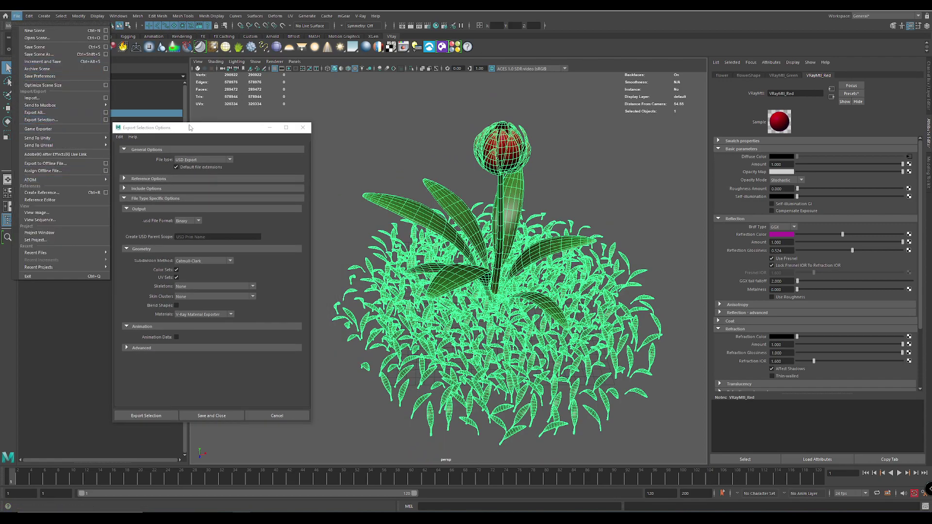
click(201, 129)
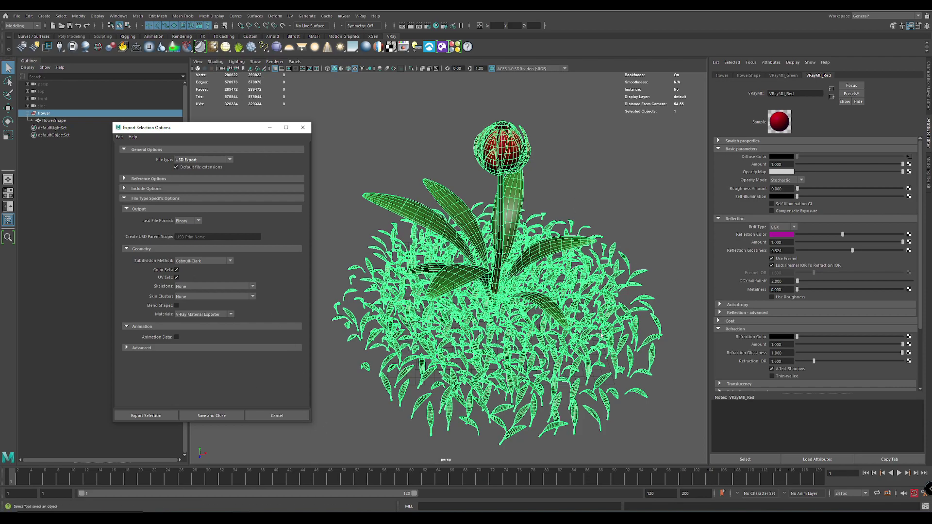
alt+drag(548, 294, 490, 283)
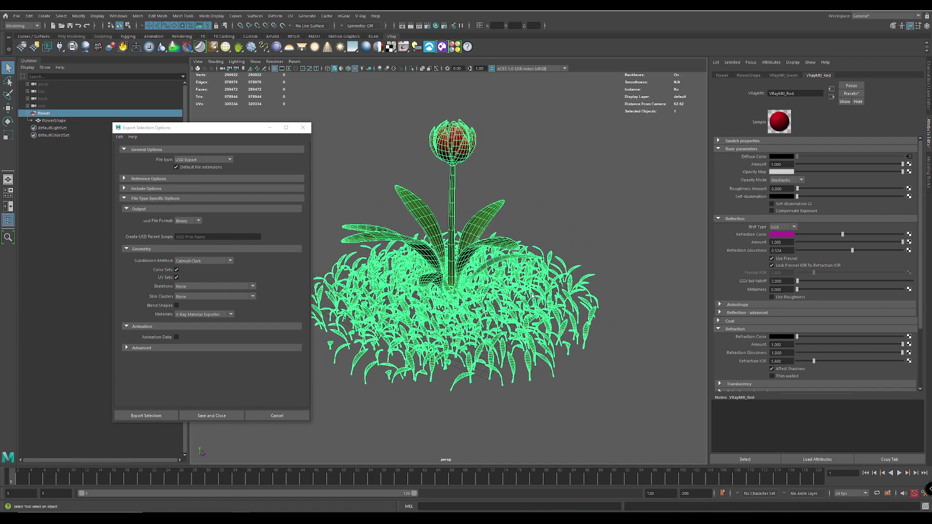
alt+drag(432, 297, 445, 316)
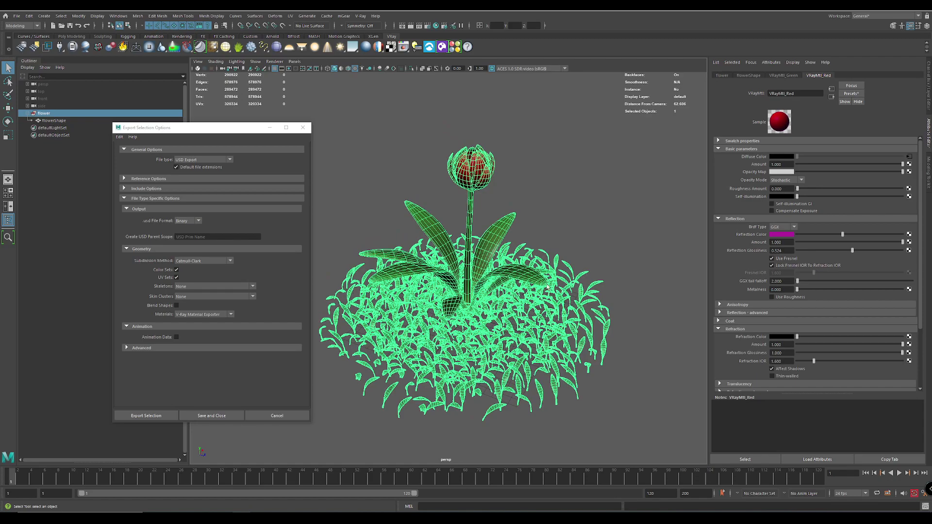
alt+drag(483, 294, 467, 320)
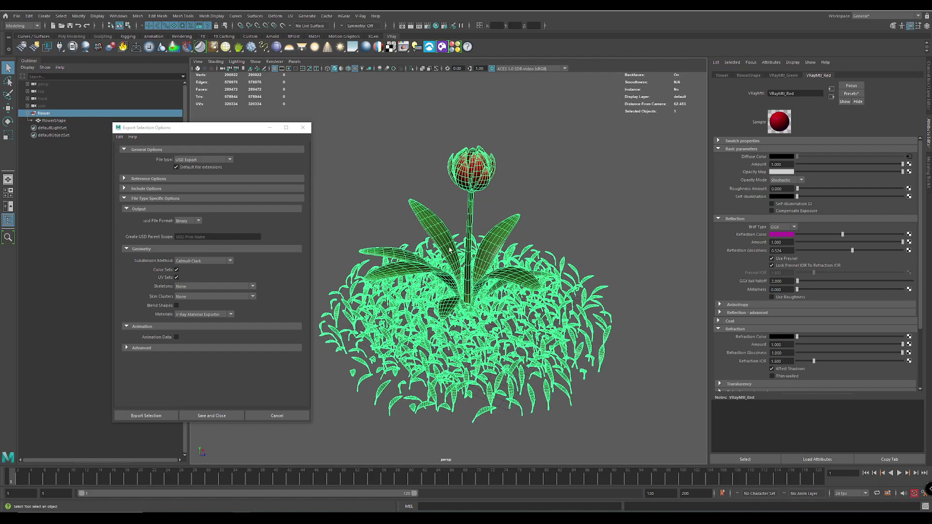
mouse_move(442, 253)
alt+mouse_down()
mouse_move(445, 301)
mouse_move(439, 259)
mouse_move(448, 252)
alt+mouse_up()
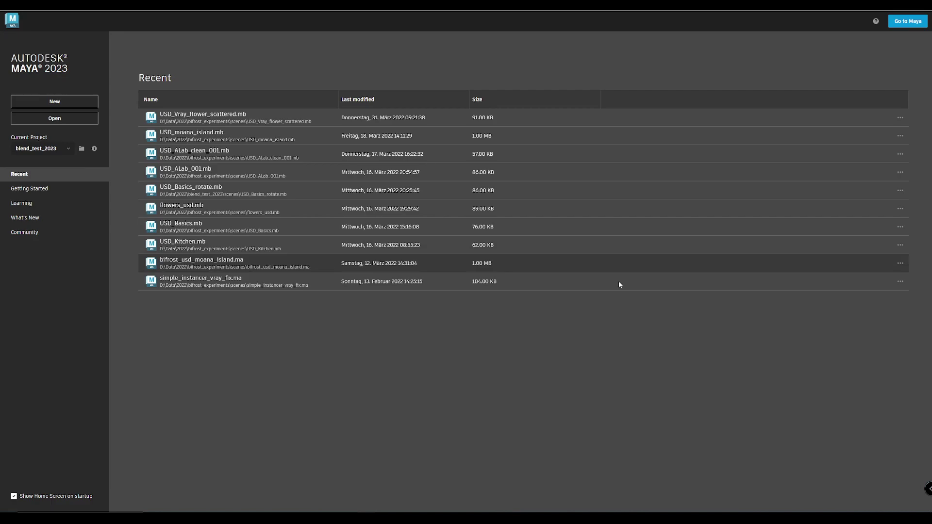
Leave the Maya 2023 home screen and open the recent scene USD_Vray_flower_scattered.mb
click(905, 22)
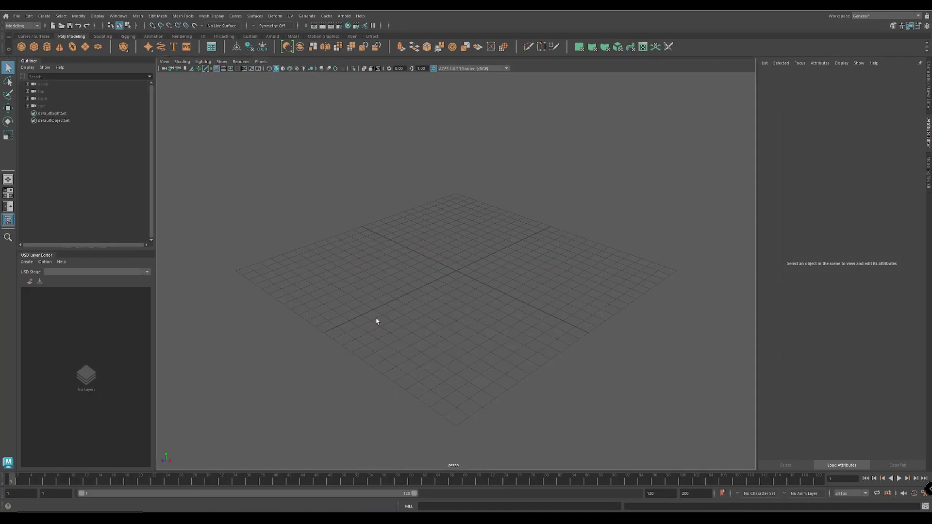
click(16, 16)
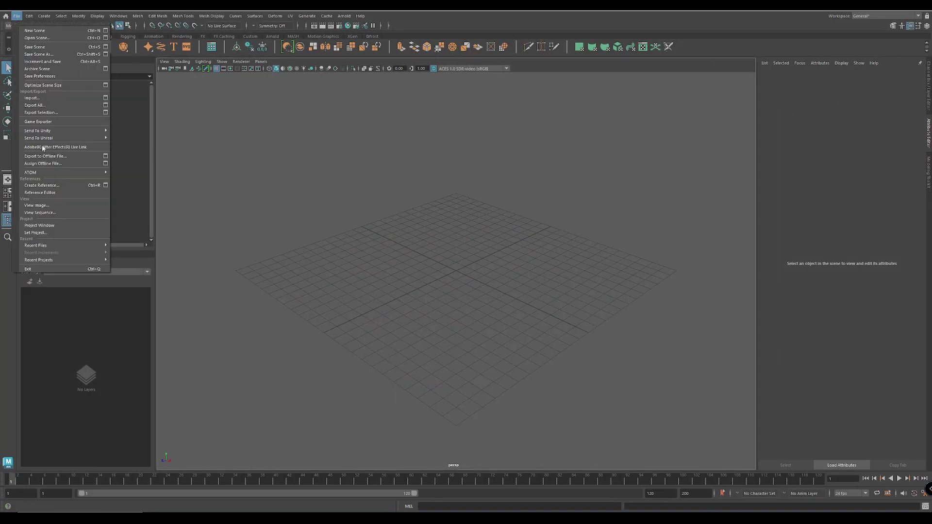
mouse_move(82, 246)
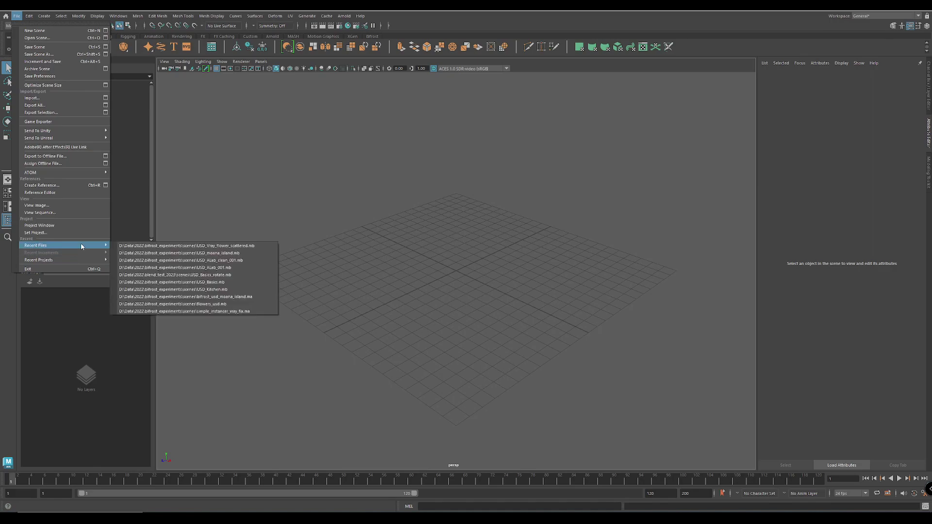
click(262, 246)
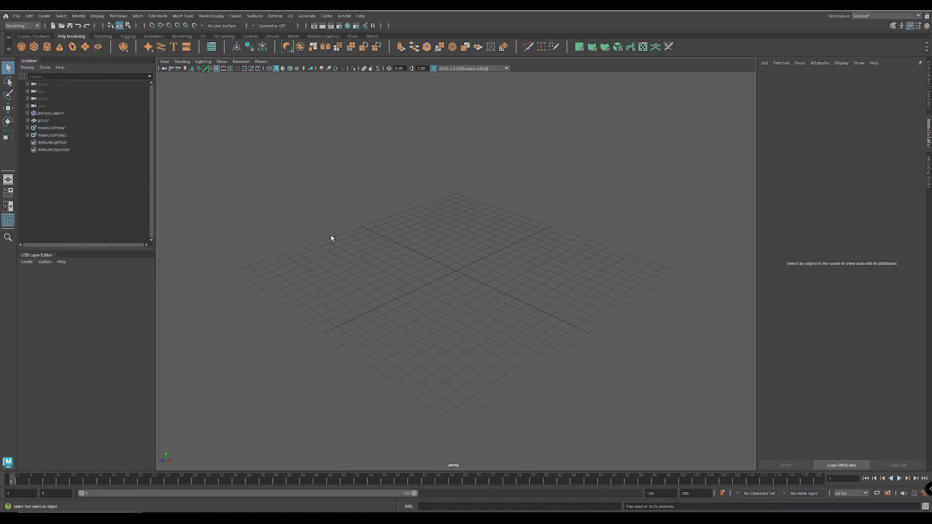
Open the Bifrost Graph Editor for the scene's bifrostGraphShape1 graph and show its open_usd_stage and add_to_stage nodes
alt+middle_drag(342, 241, 407, 254)
alt+right_drag(408, 254, 350, 243)
alt+drag(351, 243, 356, 261)
click(118, 16)
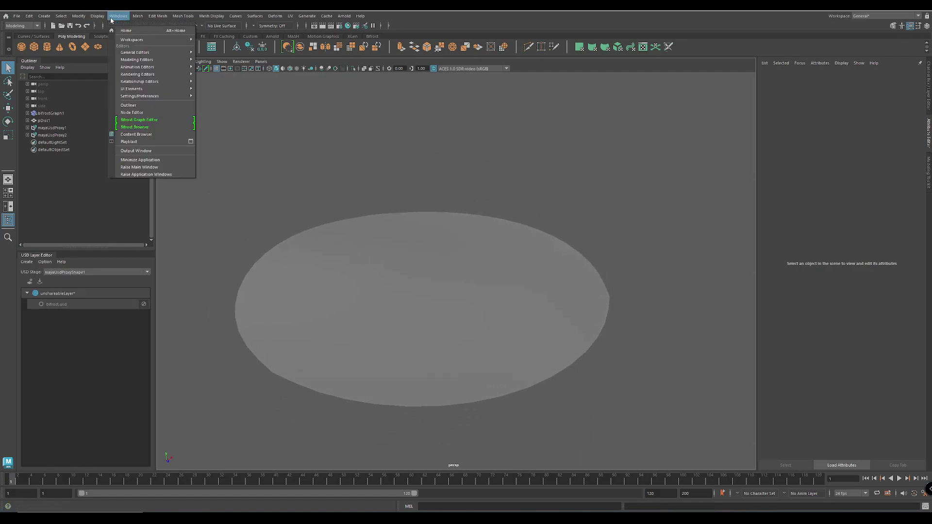
click(169, 122)
middle_drag(531, 256, 566, 203)
scroll(499, 324, up, 5)
middle_drag(499, 325, 514, 324)
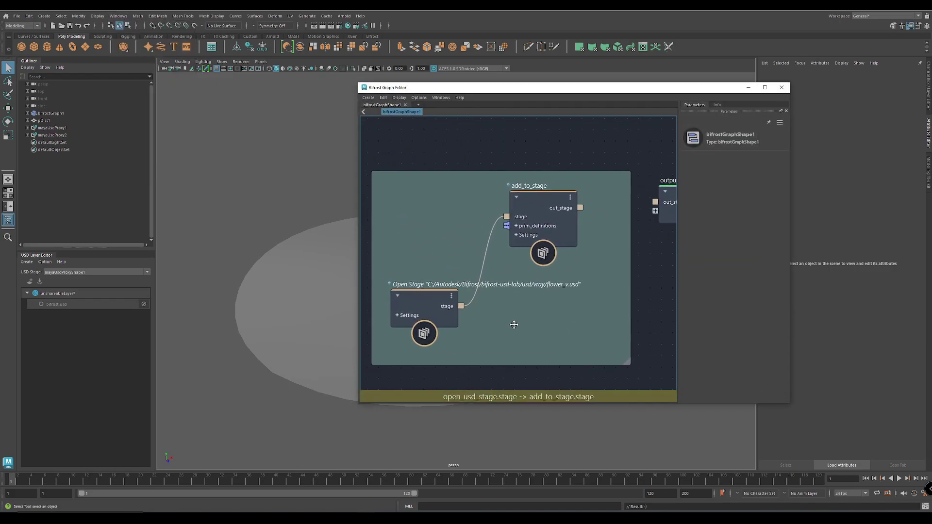
Select the open_usd_stage node that loads flower_v.usd and reposition it slightly within its backdrop
drag(534, 287, 555, 294)
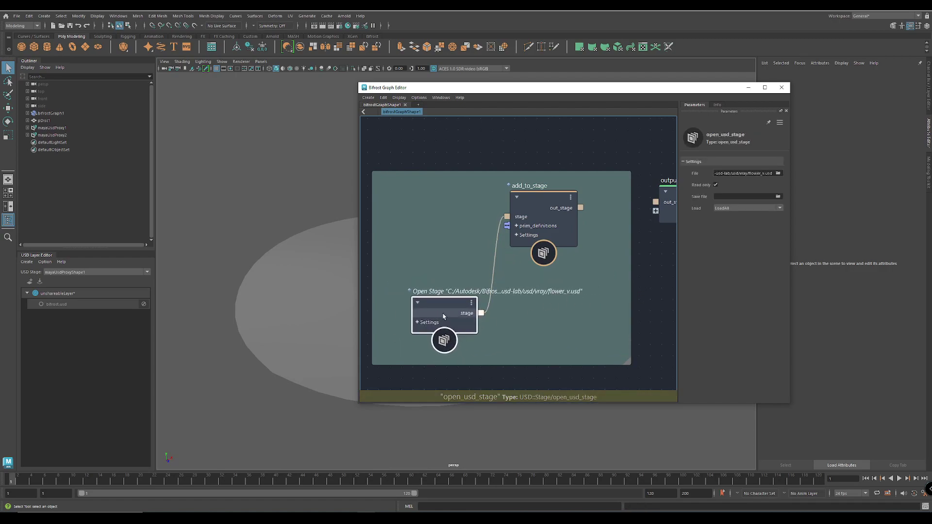
drag(433, 310, 426, 309)
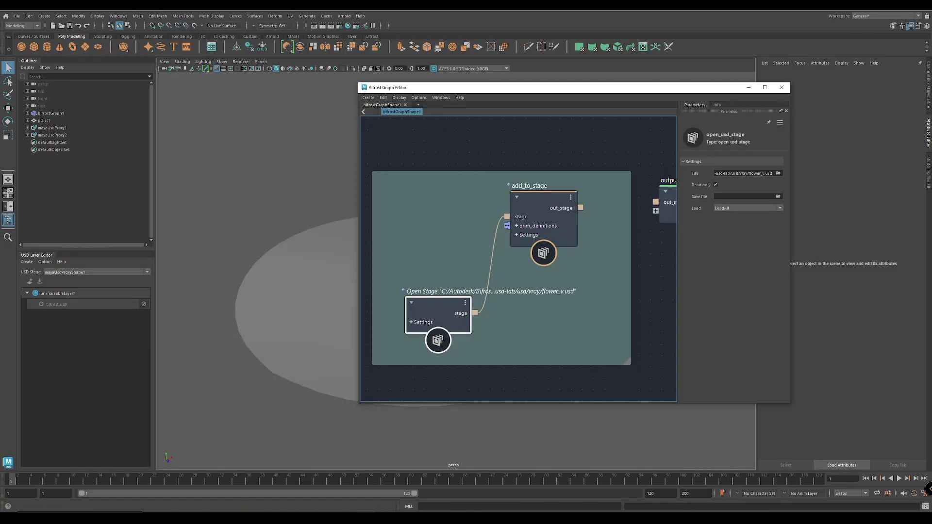
scroll(579, 338, down, 3)
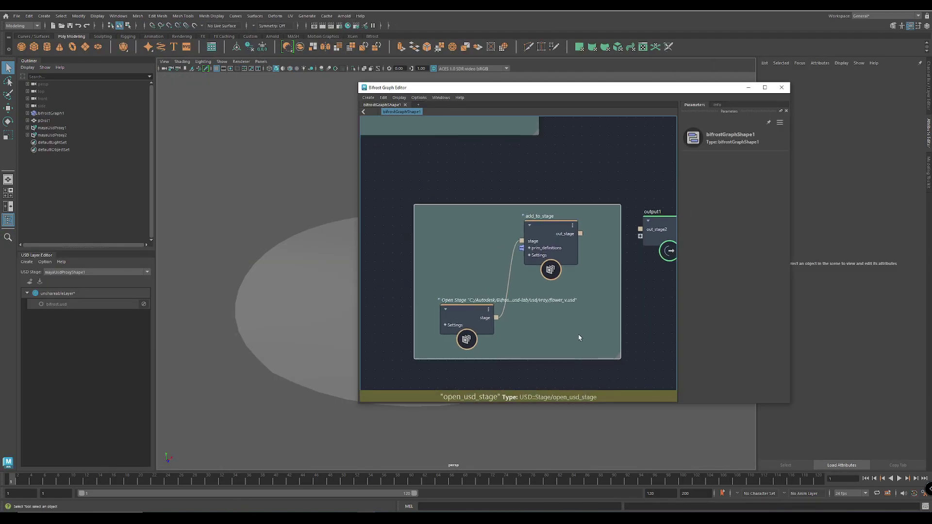
alt+middle_drag(636, 324, 583, 322)
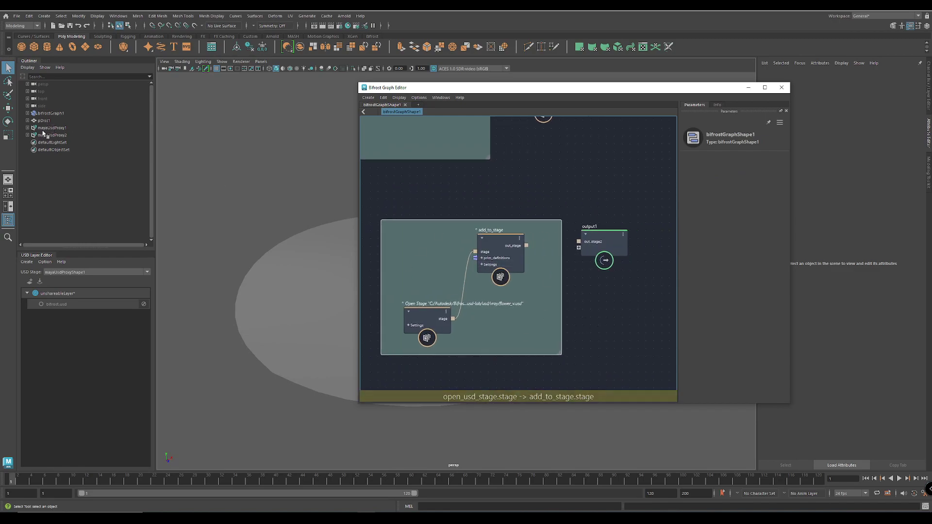
Expand mayaUsdProxy2 in the Outliner and connect add_to_stage's out_stage to the out_stage2 port of output1
click(28, 136)
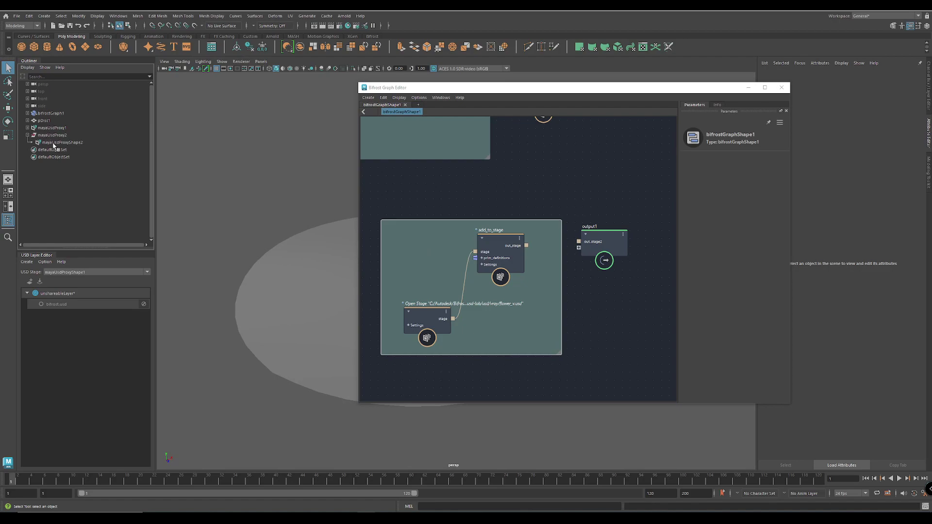
drag(600, 246, 606, 245)
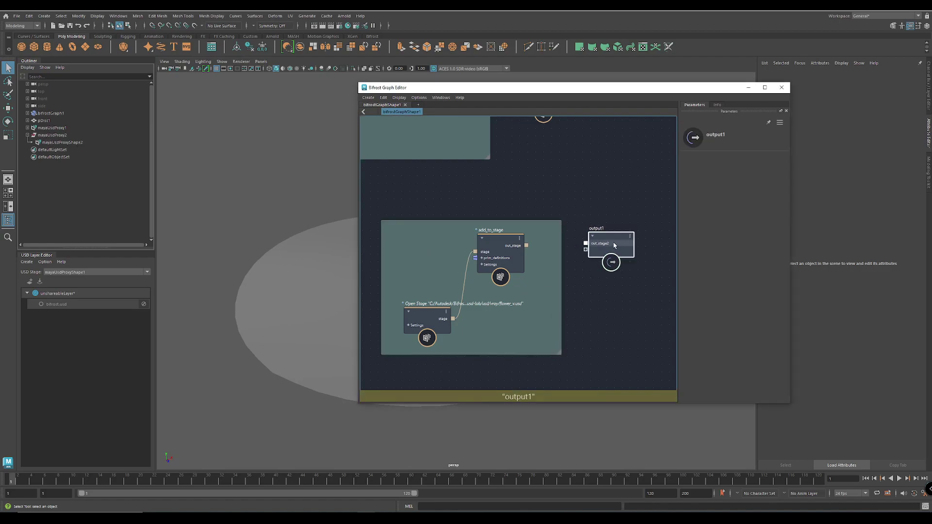
drag(497, 241, 502, 240)
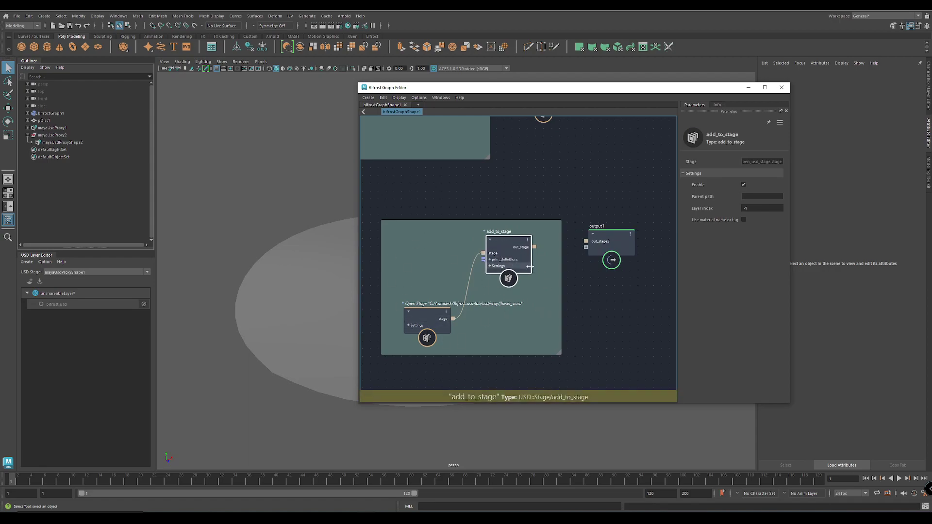
drag(513, 279, 516, 281)
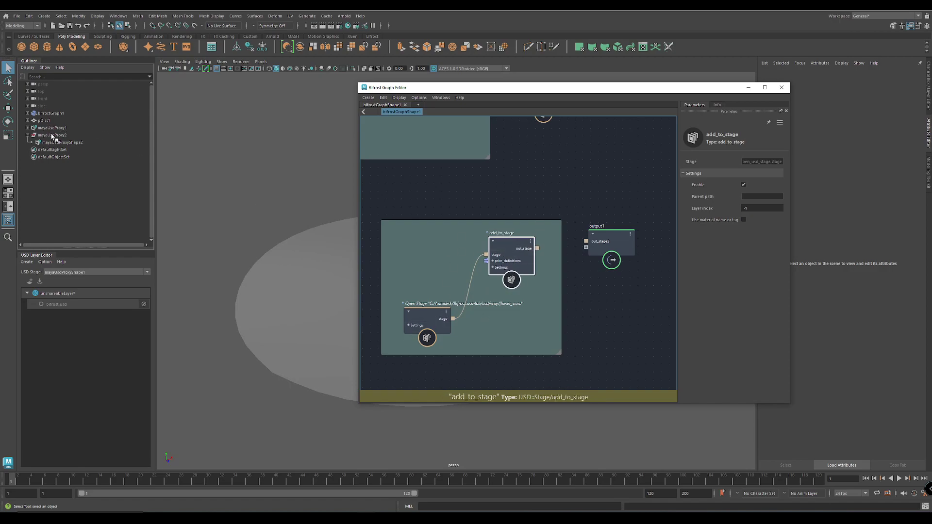
drag(537, 248, 586, 241)
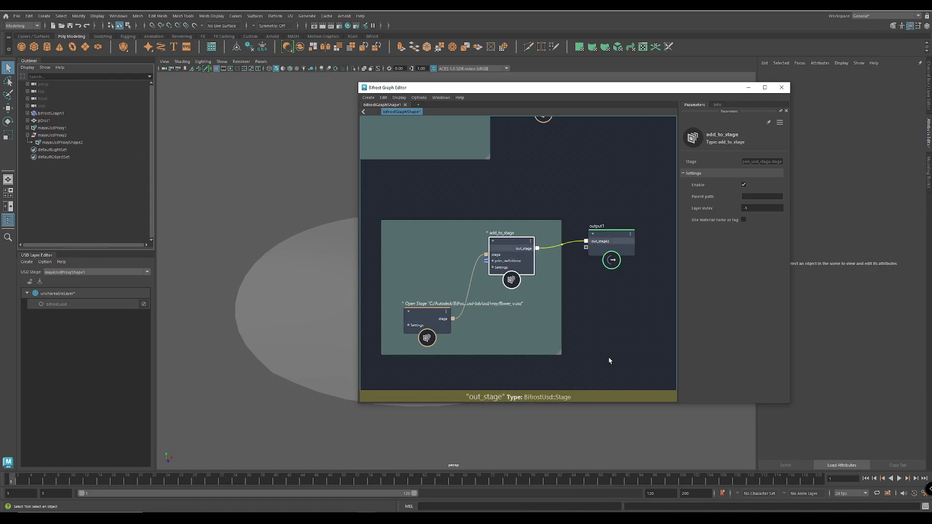
Move the Bifrost Graph Editor aside and examine the USD flower standing on the disc in the viewport
drag(426, 88, 574, 92)
alt+middle_drag(377, 206, 370, 226)
alt+right_drag(370, 226, 565, 281)
alt+drag(427, 194, 418, 272)
alt+middle_drag(437, 160, 383, 335)
alt+drag(383, 334, 309, 367)
alt+middle_drag(383, 315, 405, 309)
alt+right_drag(405, 308, 340, 298)
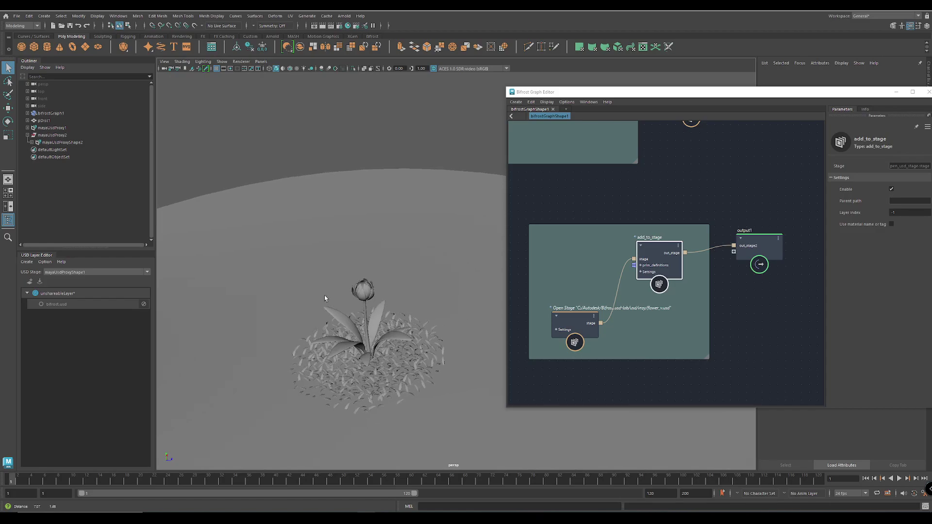
alt+middle_drag(339, 299, 329, 293)
scroll(766, 311, down, 5)
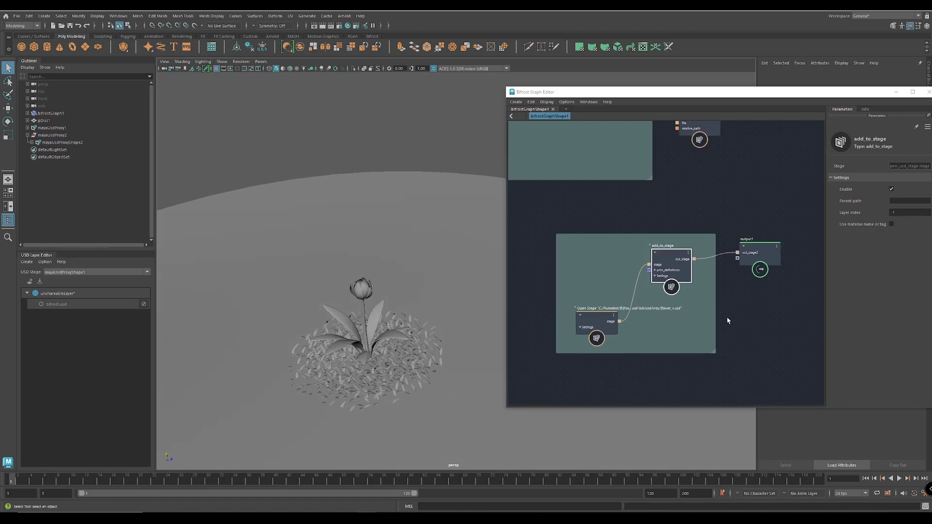
Disconnect the add_to_stage node from the output1 node
drag(722, 283, 714, 320)
alt+middle_drag(680, 227, 750, 357)
alt+middle_drag(666, 347, 593, 340)
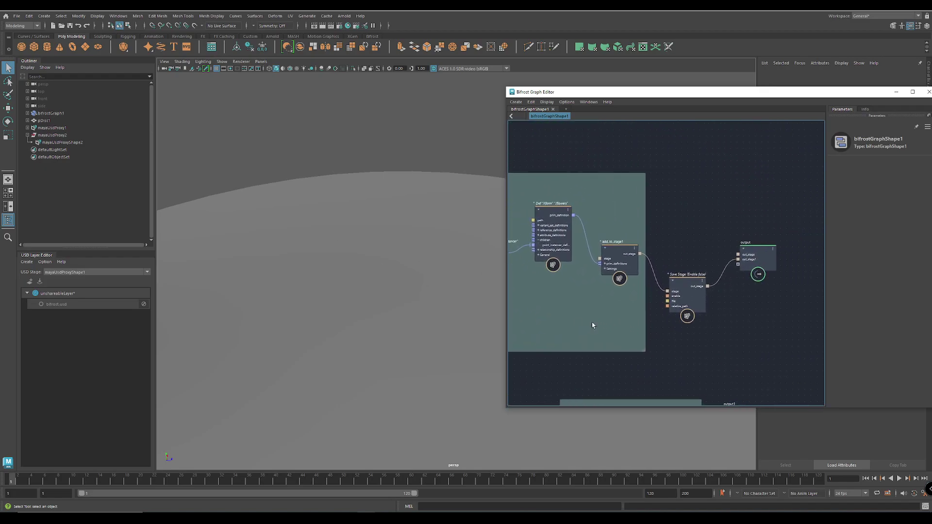
Select the save_usd_stage node between add_to_stage1 and output, and examine its enable, file and relative path settings
alt+right_drag(633, 324, 672, 327)
alt+right_drag(626, 327, 636, 328)
middle_drag(638, 331, 597, 339)
scroll(597, 339, up, 1)
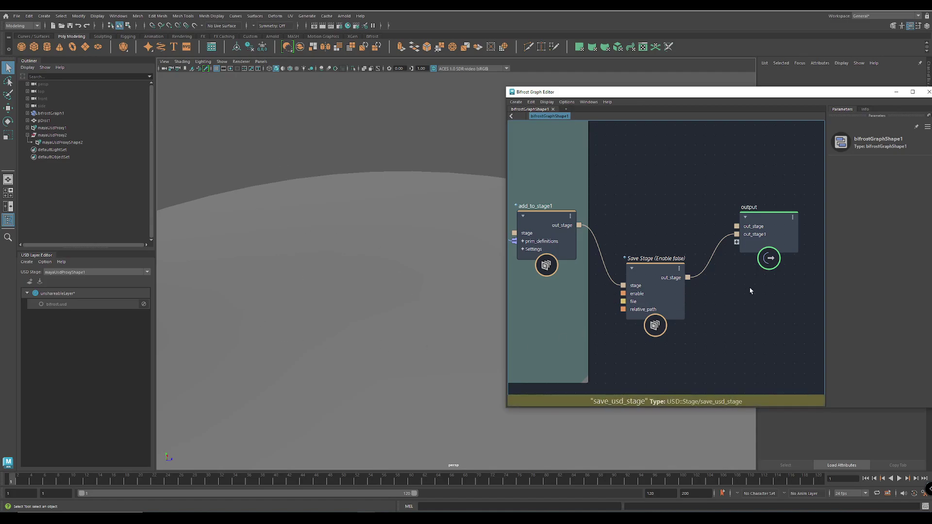
drag(671, 306, 679, 324)
drag(755, 93, 681, 100)
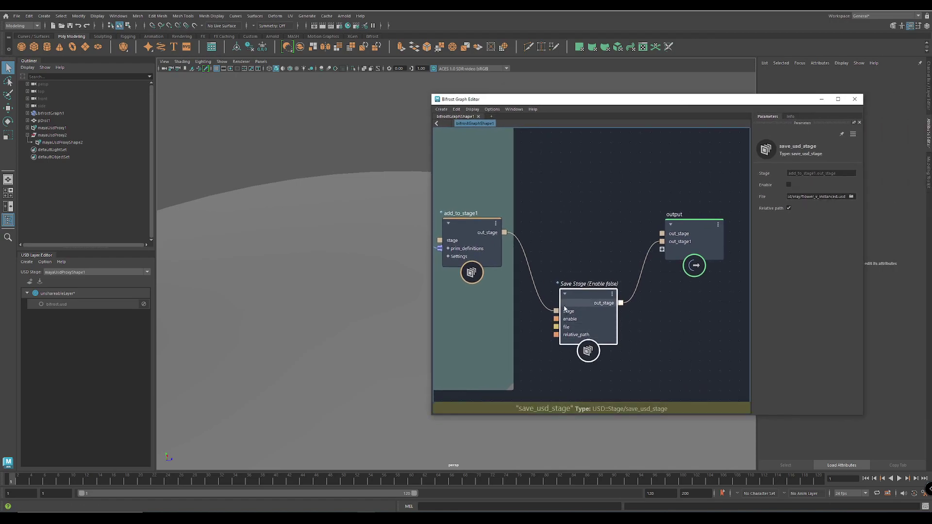
mouse_move(580, 300)
mouse_down()
mouse_move(587, 324)
mouse_move(581, 305)
mouse_up()
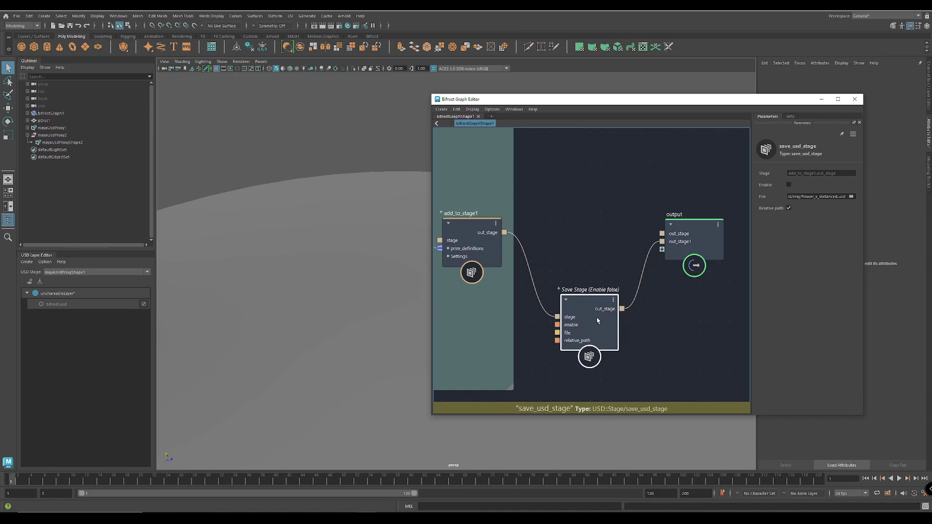
drag(592, 362, 590, 352)
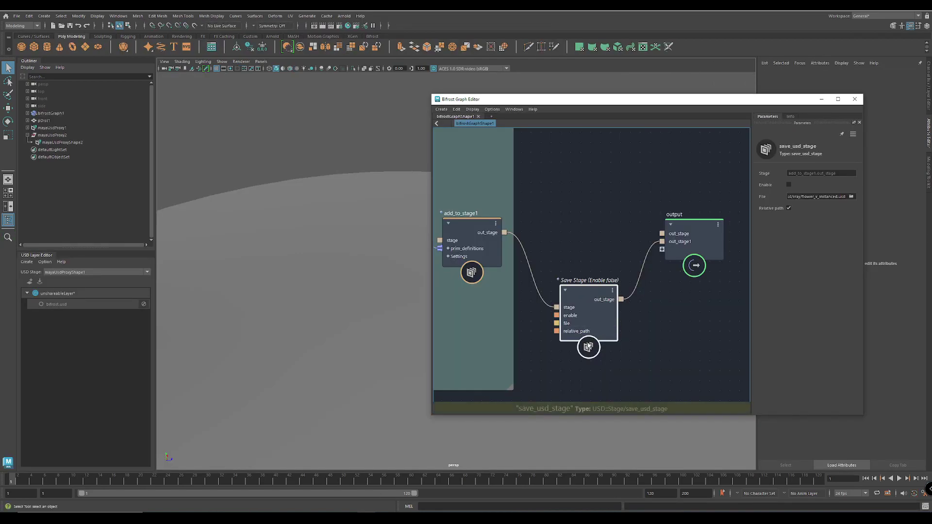
middle_drag(507, 327, 583, 338)
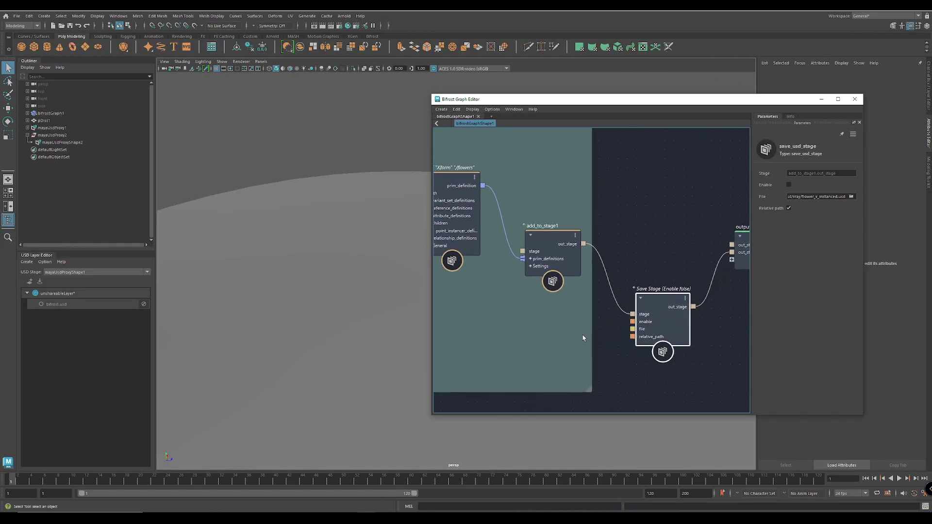
Go upstream from the save_usd_stage node and examine the add_to_stage1 and define_usd_prim1 nodes' settings
scroll(583, 338, down, 1)
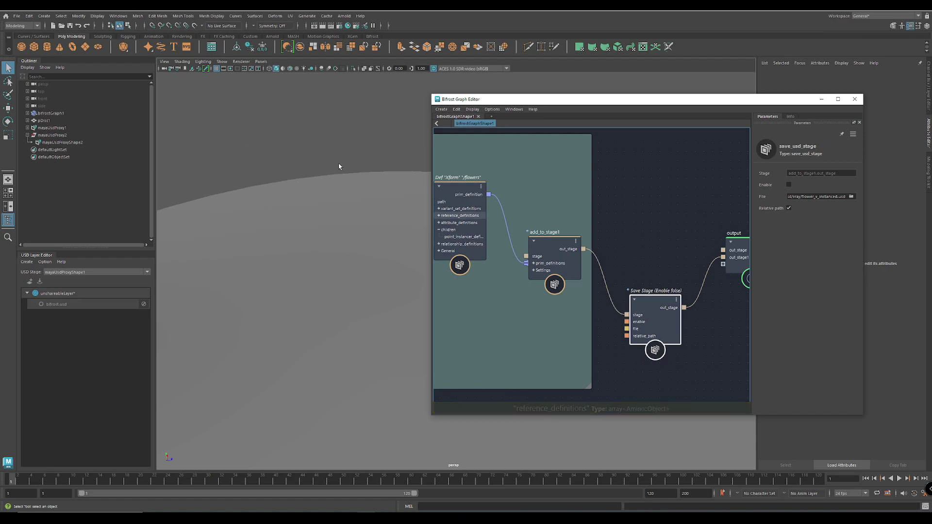
drag(655, 308, 655, 315)
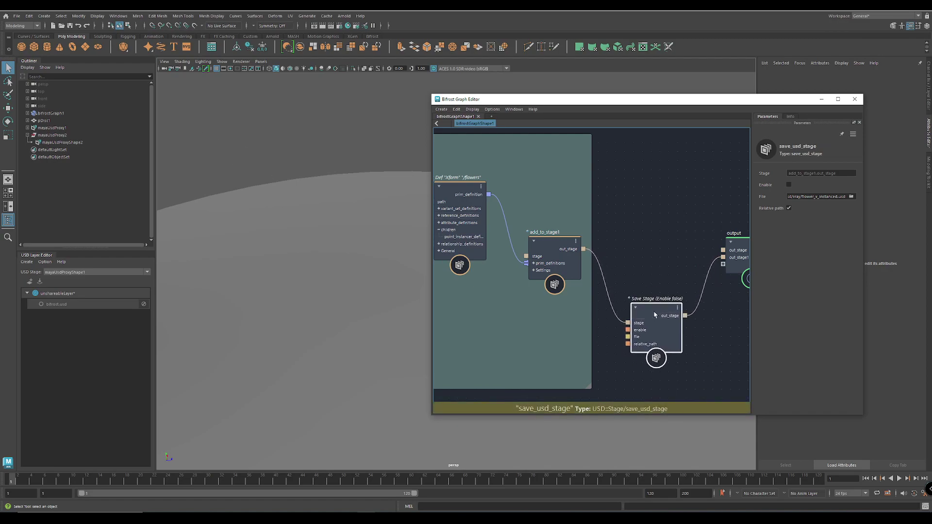
middle_drag(495, 317, 584, 336)
drag(643, 267, 641, 278)
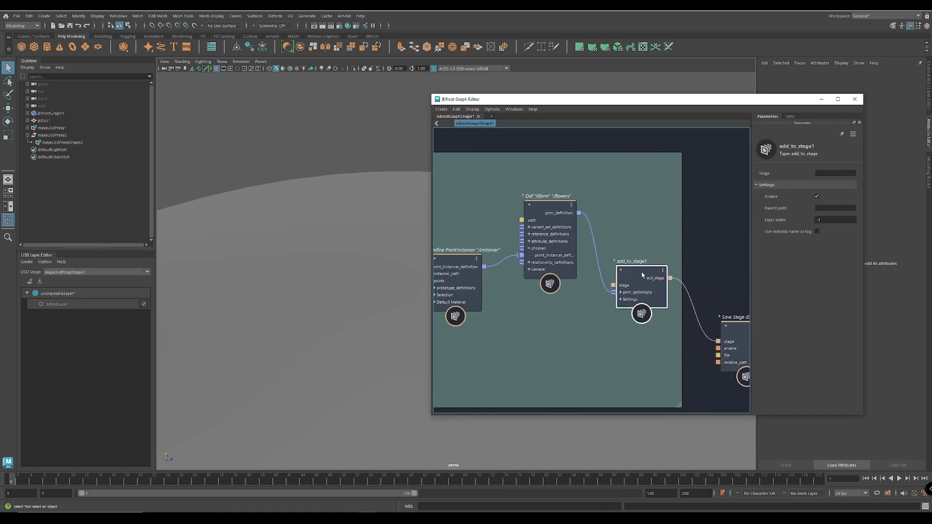
middle_drag(563, 358, 669, 383)
drag(636, 234, 638, 235)
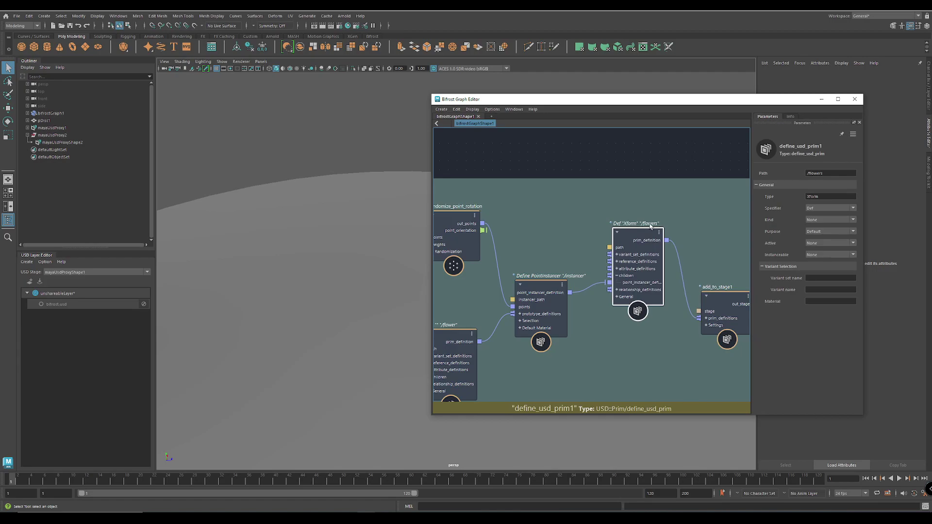
Expand mayaUsdProxy1 in the Outliner, select its flowers prim, and compare it with the define_usd_prim1 node
click(27, 127)
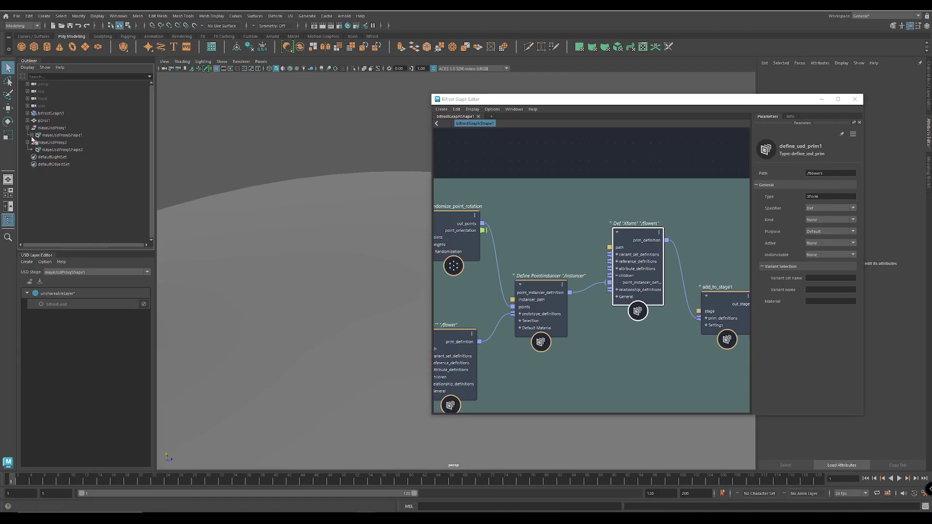
click(32, 136)
click(36, 142)
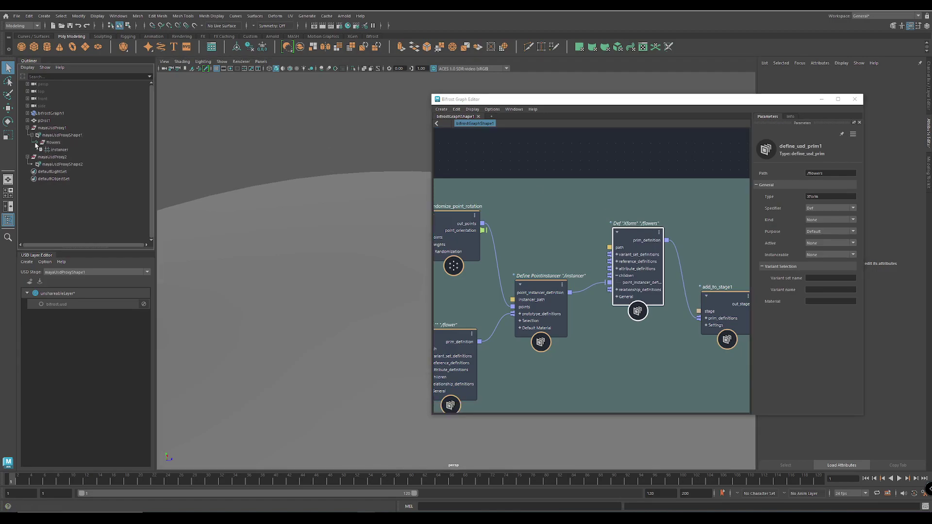
click(52, 143)
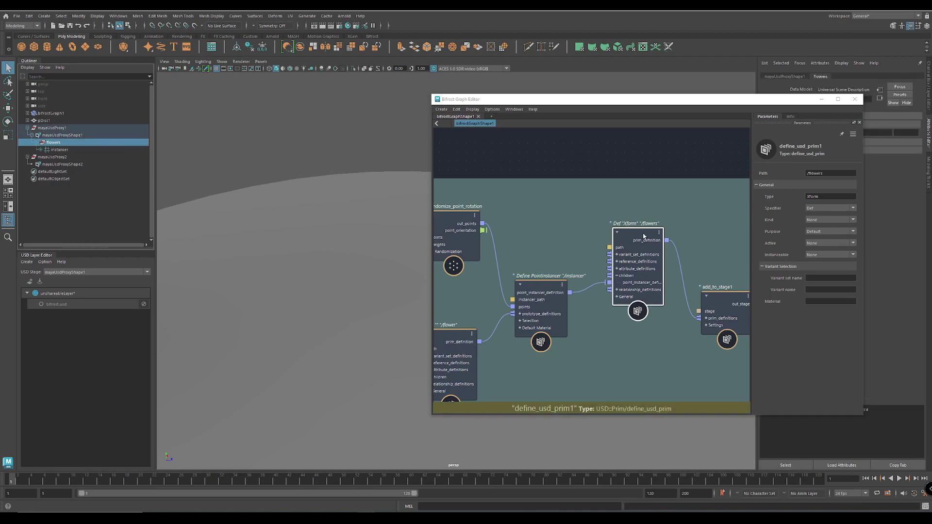
mouse_move(635, 238)
mouse_down()
mouse_move(646, 222)
mouse_move(638, 232)
mouse_up()
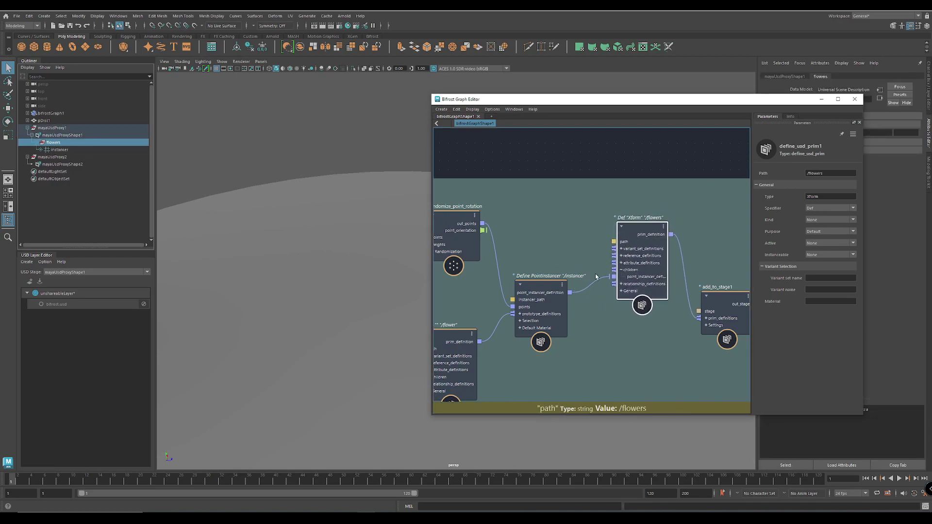
Examine the settings of the define_usd_point_instancer and randomize_point_rotation nodes
alt+middle_drag(582, 342, 621, 308)
mouse_move(585, 253)
mouse_down()
mouse_move(599, 242)
mouse_move(590, 254)
mouse_up()
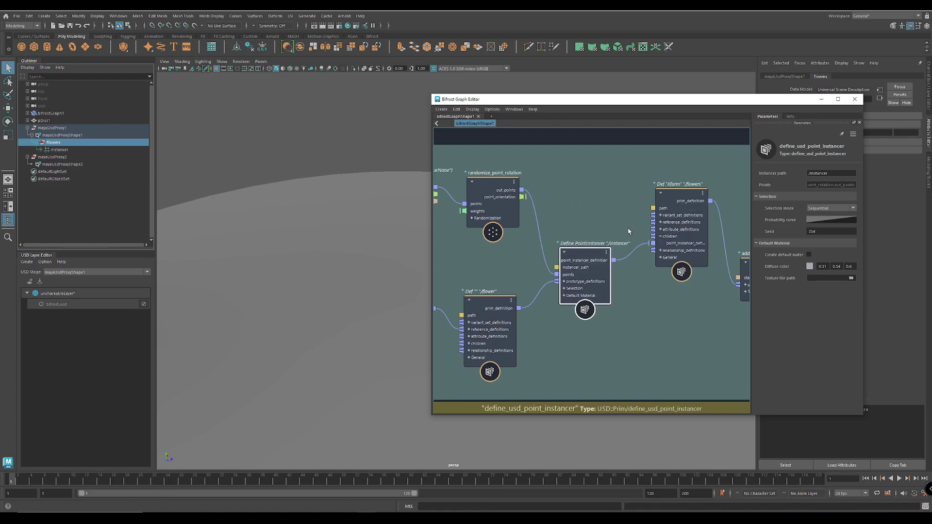
alt+middle_drag(514, 267, 589, 277)
drag(567, 199, 569, 208)
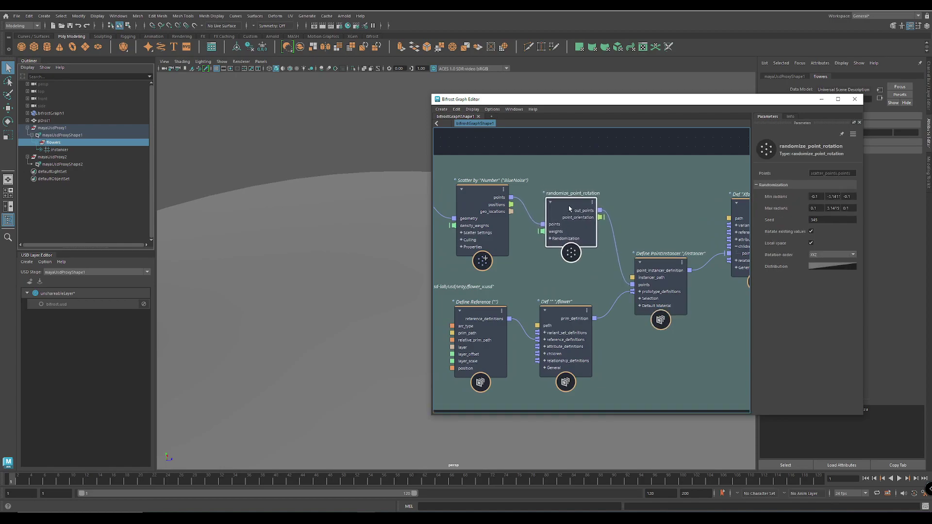
Examine the scatter_points and pDiscShape1 nodes, and select the disc mesh in the viewport
alt+middle_drag(522, 286, 561, 281)
drag(515, 188, 512, 189)
alt+middle_drag(564, 278, 616, 273)
drag(565, 188, 559, 190)
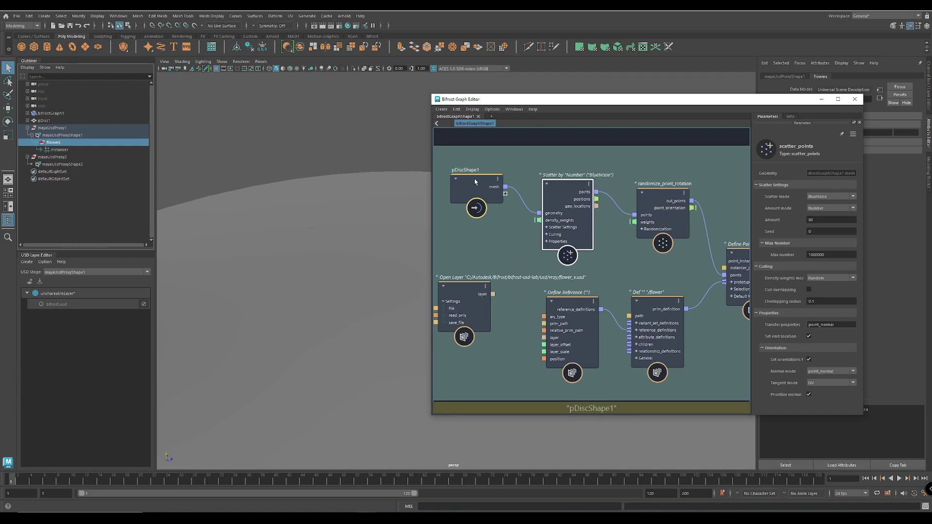
drag(475, 182, 473, 181)
click(322, 287)
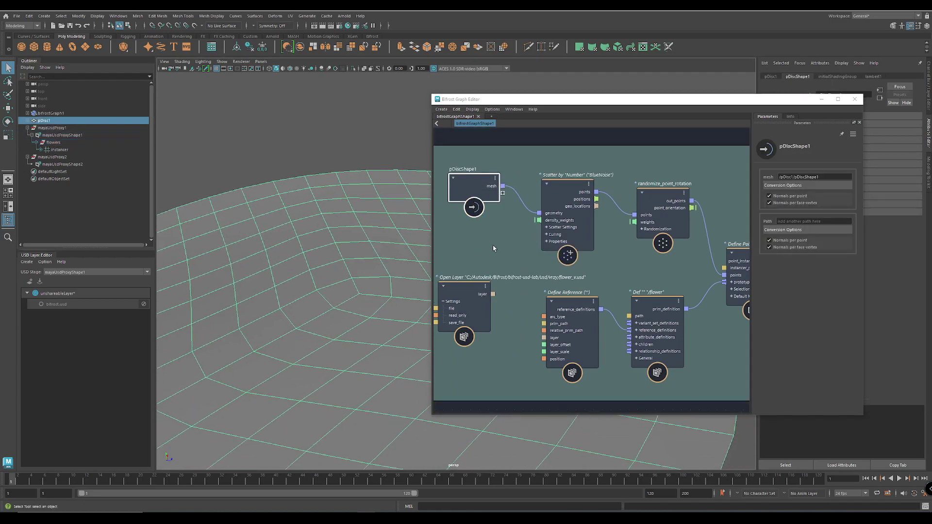
Connect open_usd_layer's layer output to the layer port of define_usd_reference and inspect the scattered flowers up close
scroll(607, 284, down, 3)
middle_drag(700, 330, 649, 314)
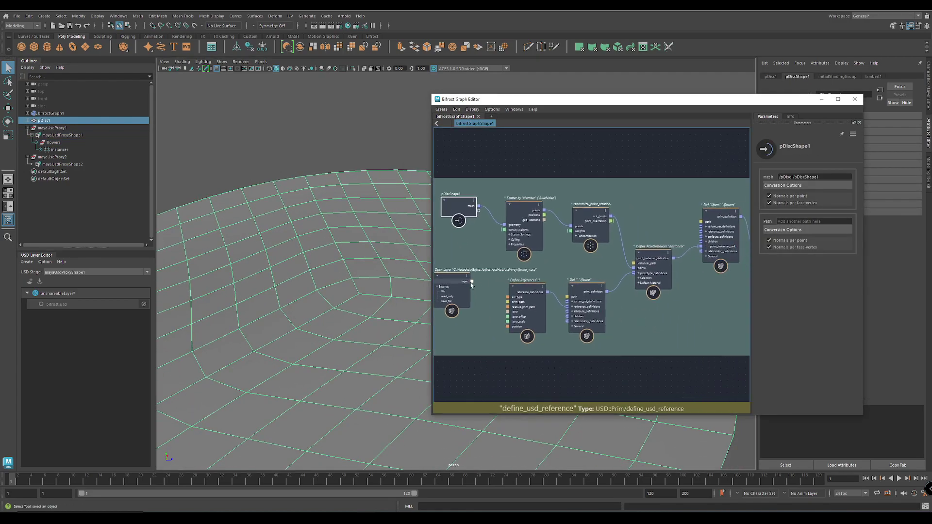
drag(472, 281, 508, 312)
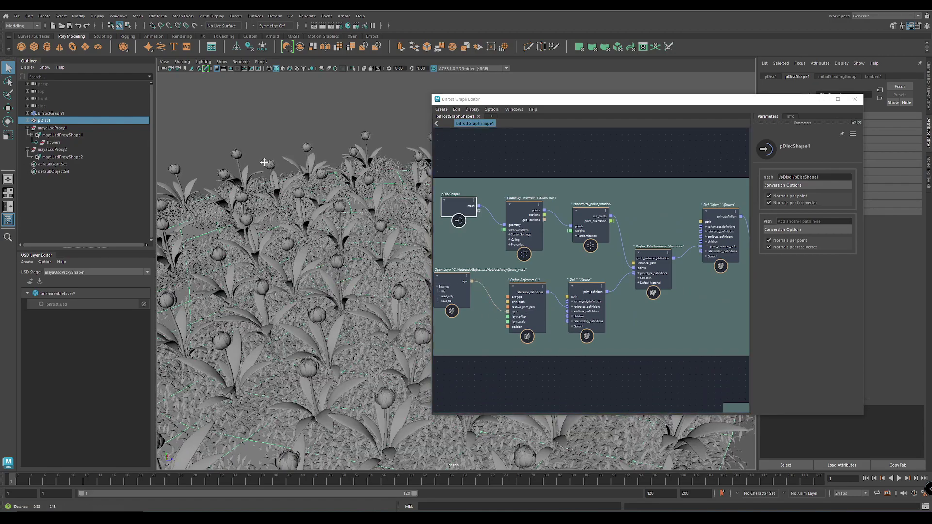
alt+drag(329, 204, 267, 245)
scroll(267, 245, up, 5)
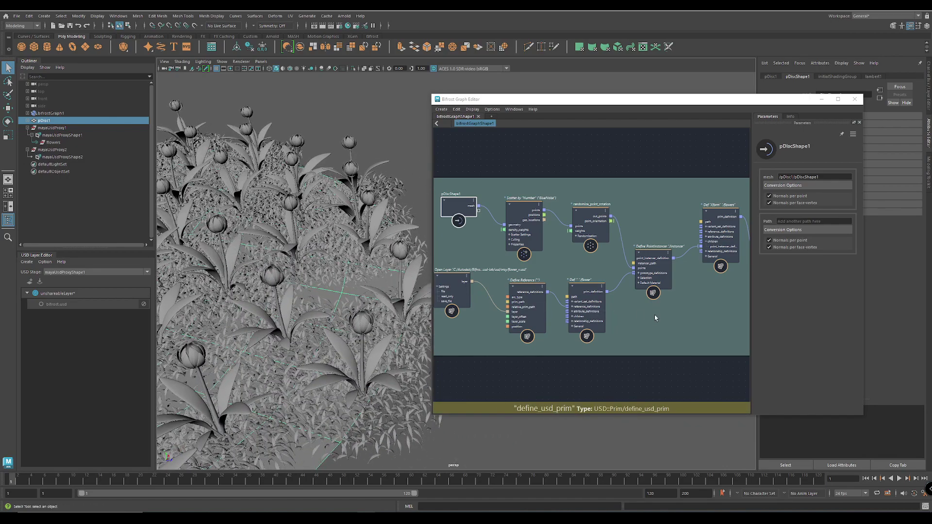
Review the pDiscShape1, scatter_points and randomize_point_rotation nodes against the flowers scattered in the viewport
scroll(626, 325, up, 1)
click(585, 213)
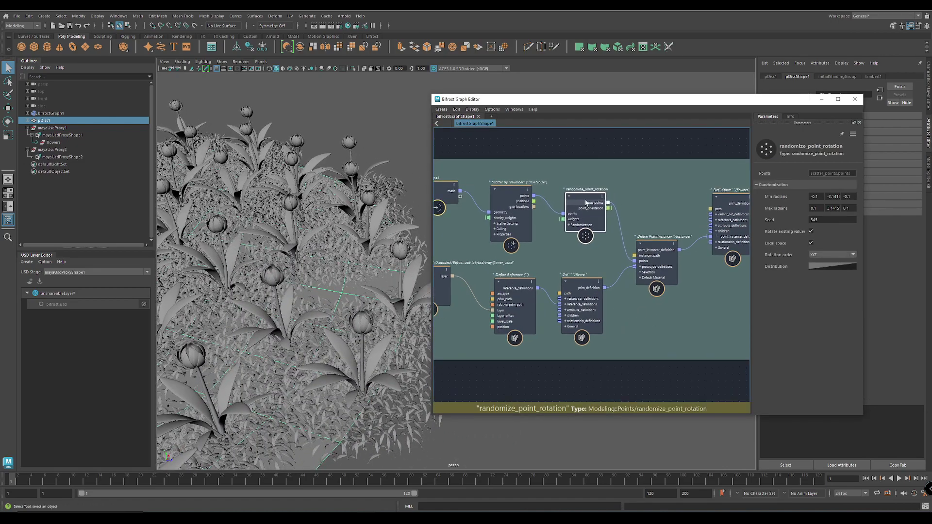
middle_drag(477, 237, 534, 236)
click(494, 188)
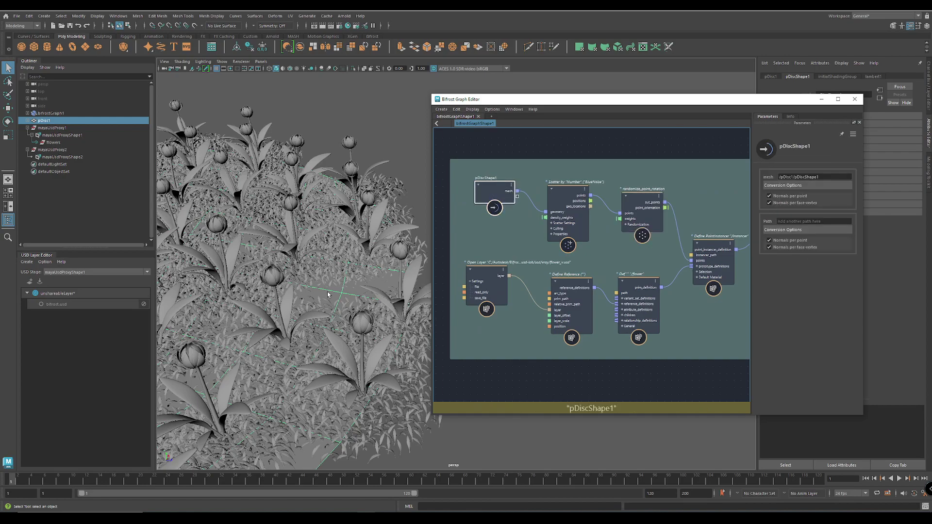
drag(576, 194, 572, 195)
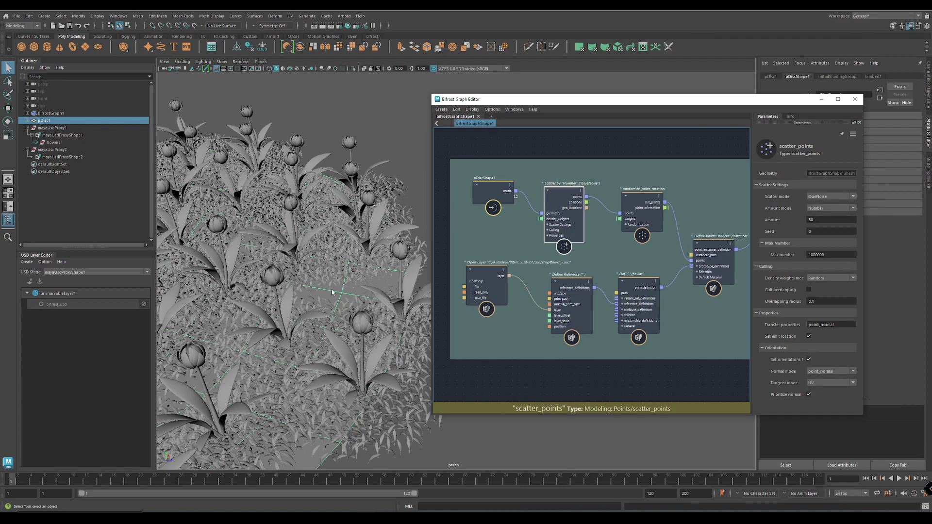
drag(639, 202, 641, 203)
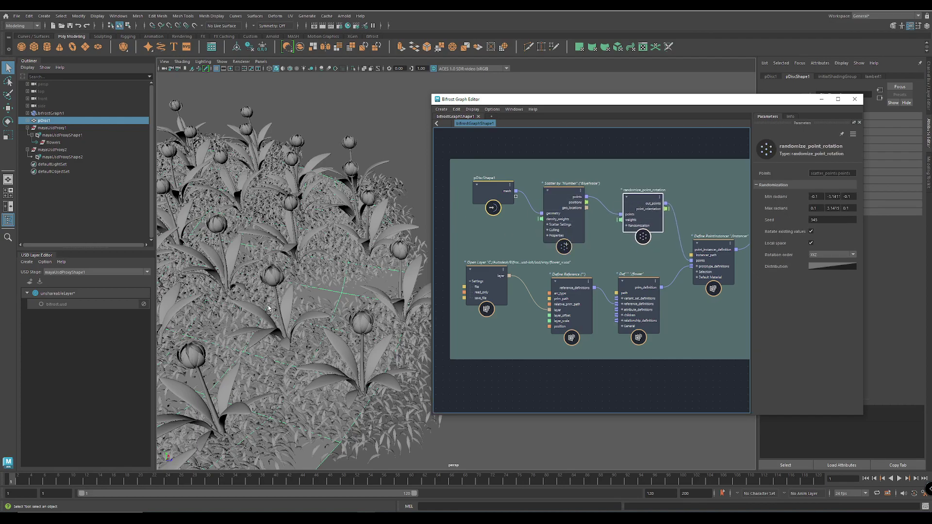
alt+drag(269, 307, 377, 275)
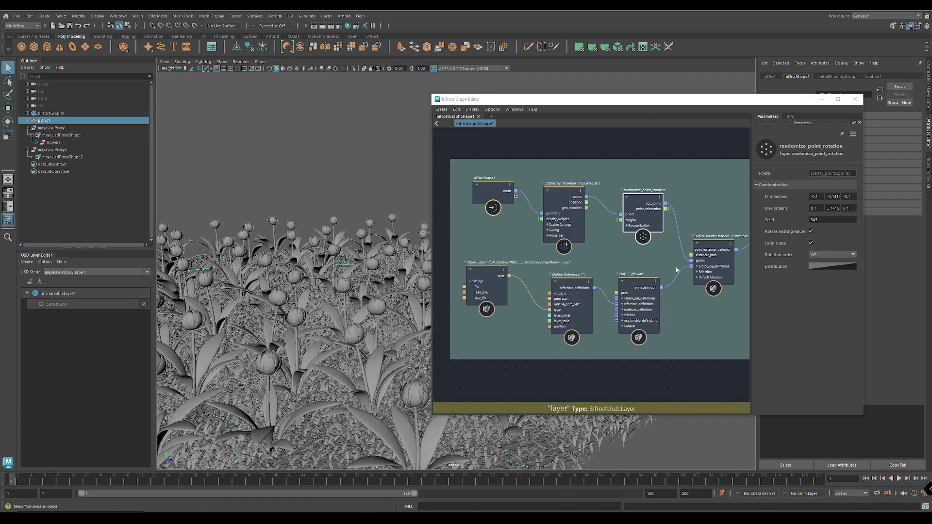
Select the define_usd_prim node for /flower and examine its path and general settings
alt+middle_drag(720, 317, 698, 316)
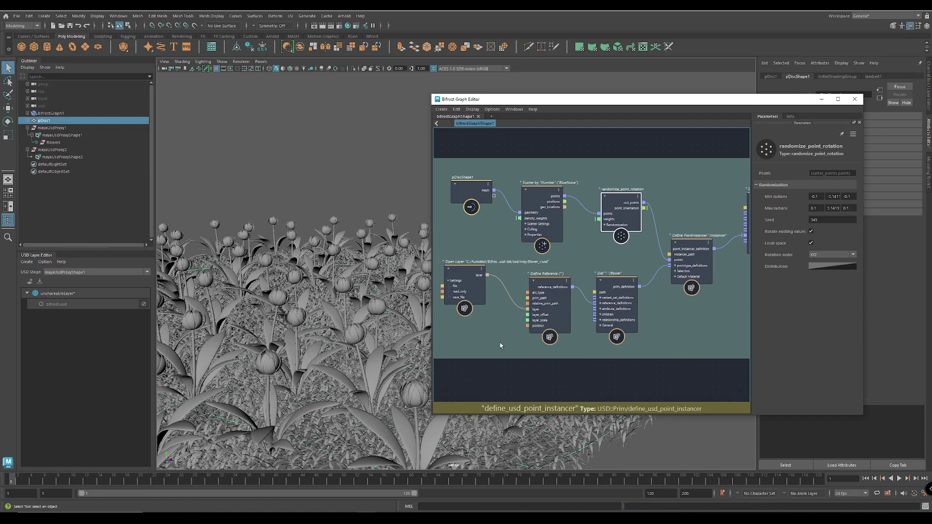
scroll(669, 322, up, 3)
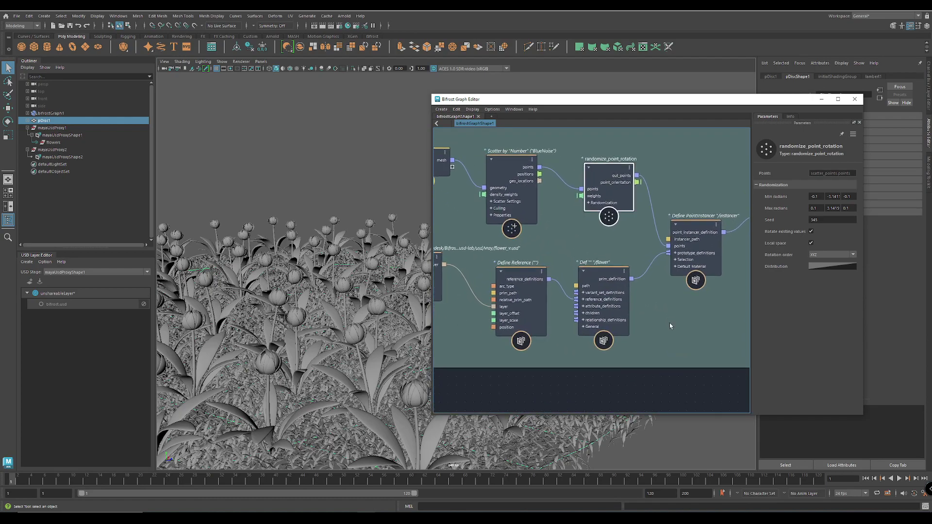
middle_drag(477, 318, 456, 323)
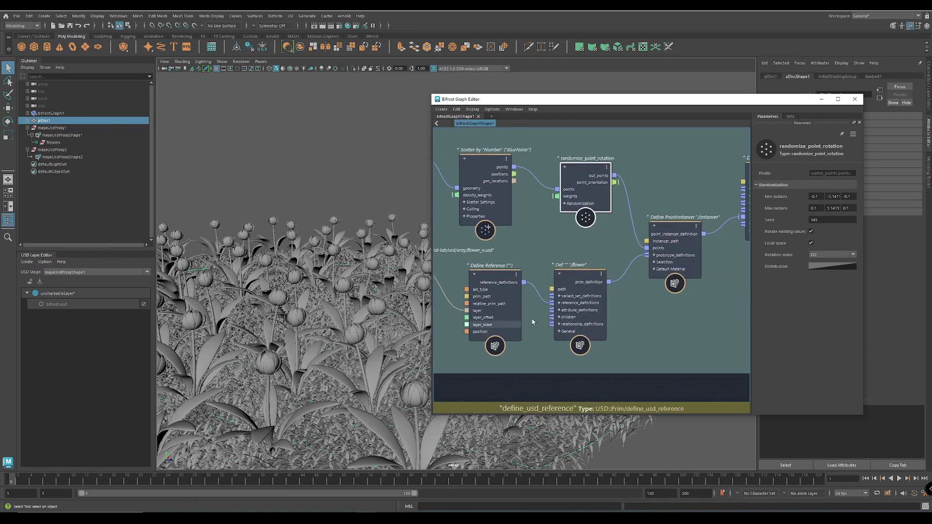
click(576, 277)
drag(576, 277, 582, 274)
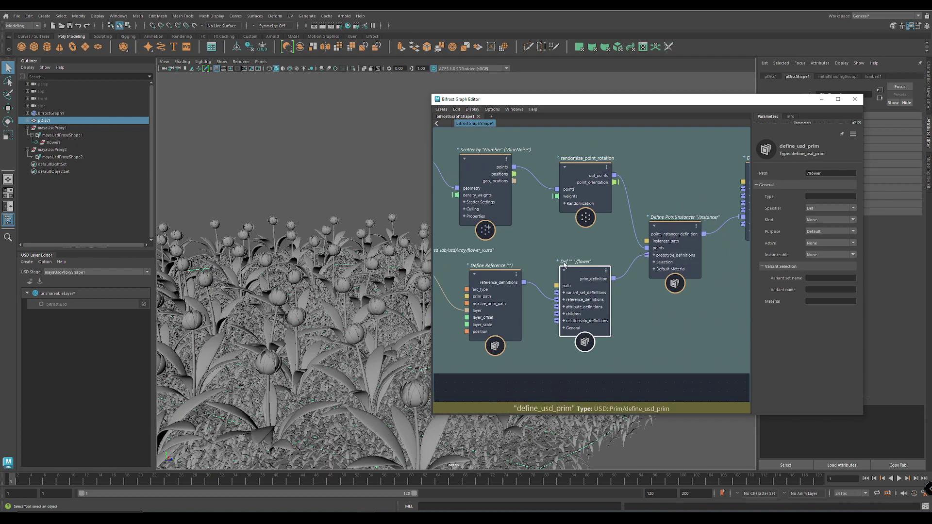
Expand flowers, instancer and prototypes in the Outliner, select prototypes, and compare it with the /flower define_usd_prim node
click(36, 143)
click(40, 150)
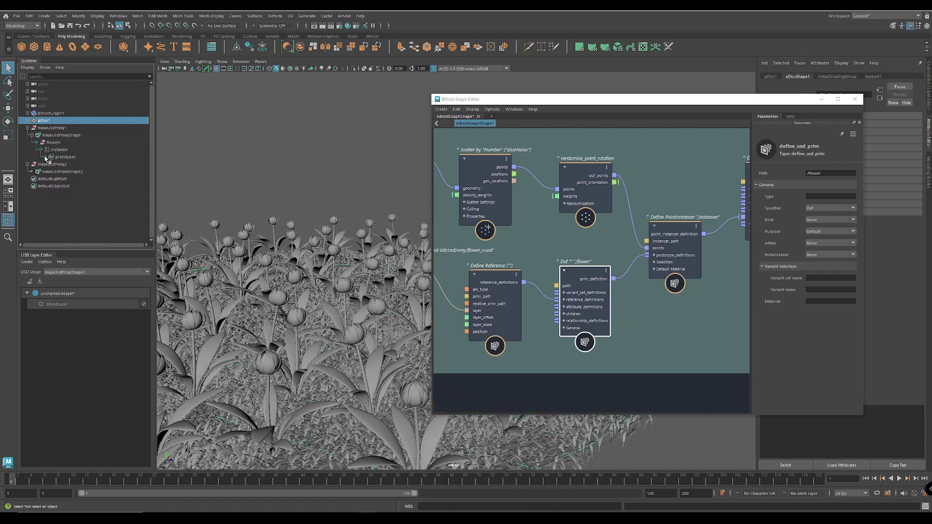
click(45, 157)
click(71, 157)
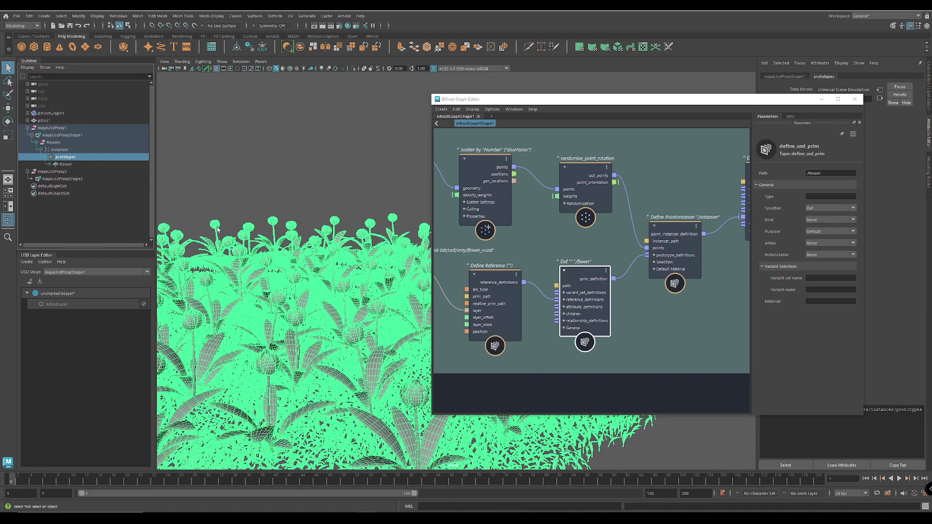
drag(580, 273, 577, 266)
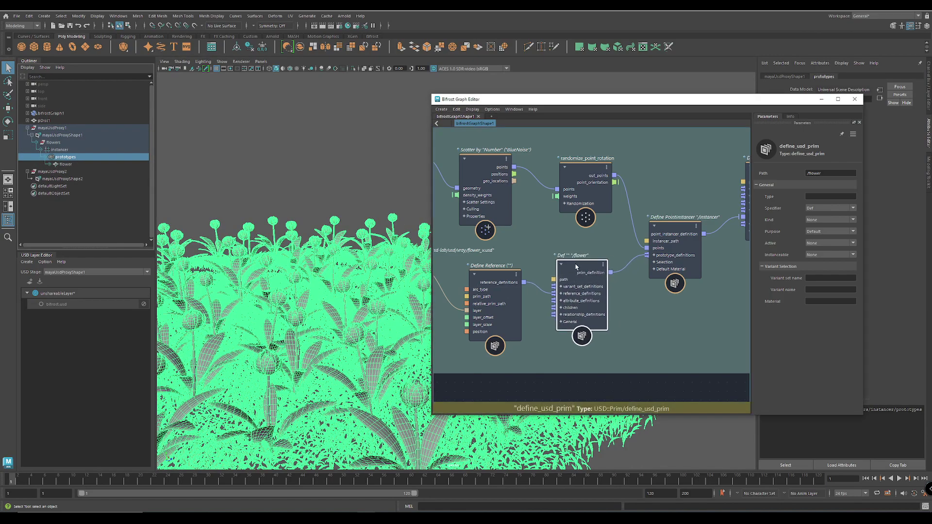
Examine the define_usd_reference node's settings and the open_usd_layer node's file and read only settings
click(497, 279)
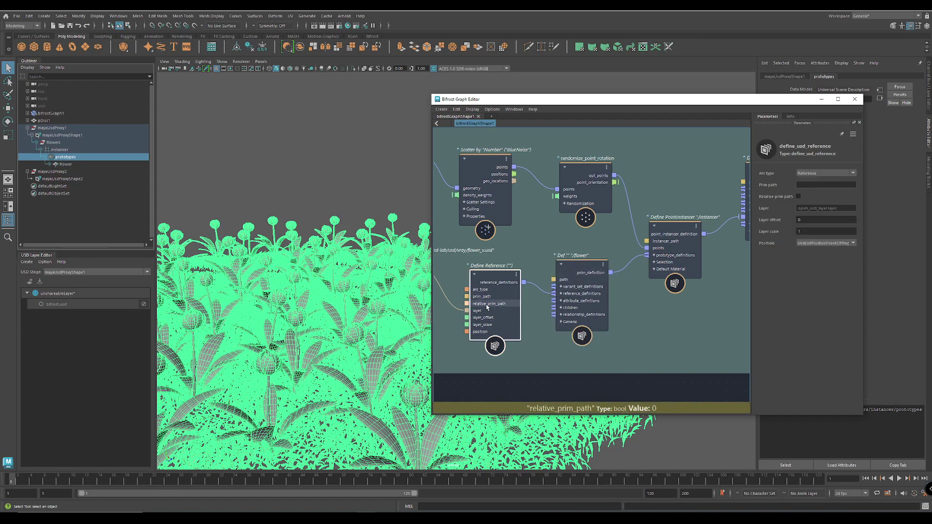
alt+middle_drag(535, 319, 633, 321)
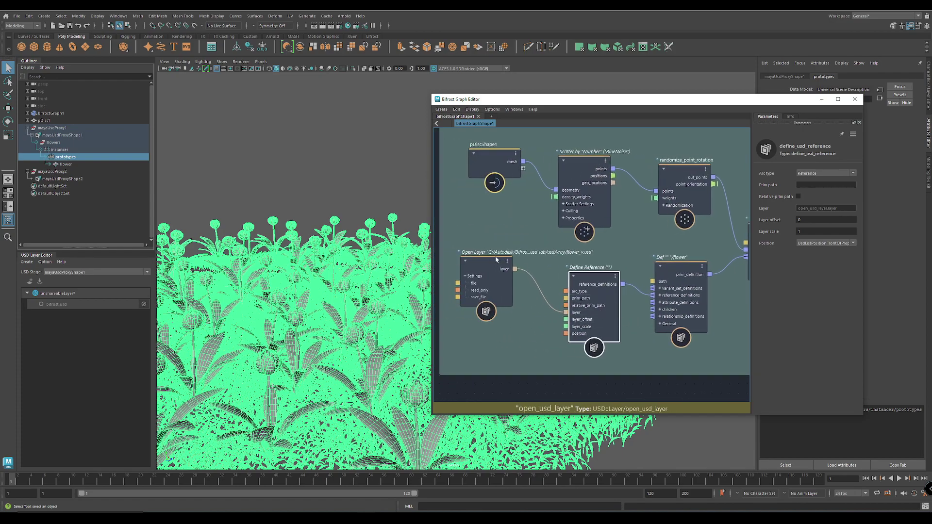
click(490, 261)
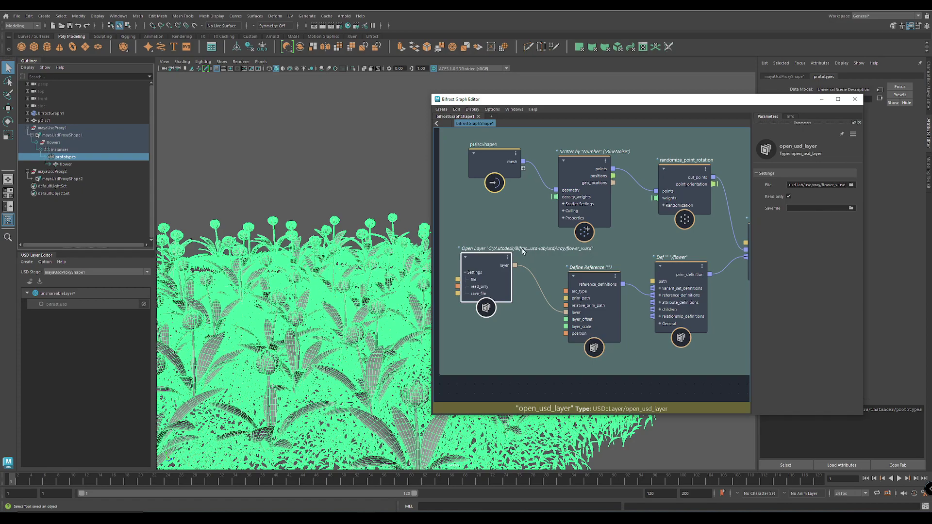
drag(480, 262, 480, 264)
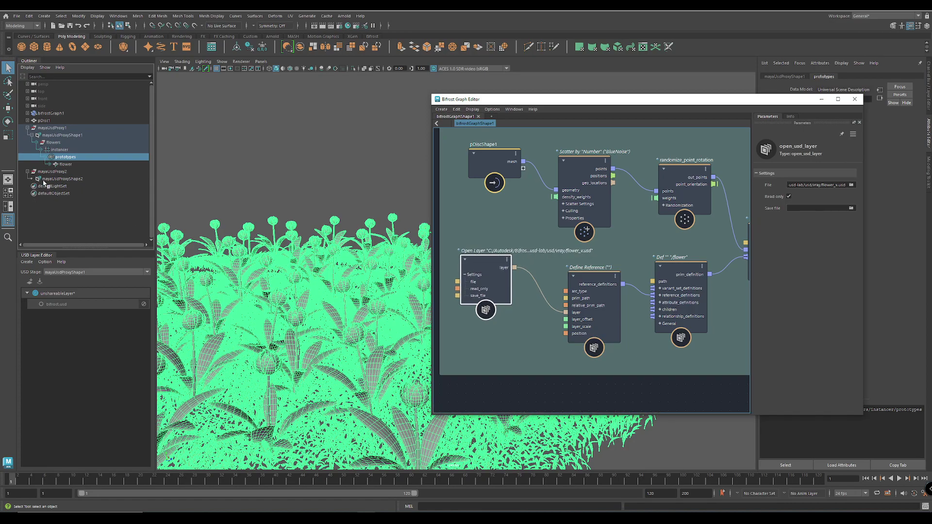
Turn the open_usd_layer node's Read only option off and back on
click(789, 197)
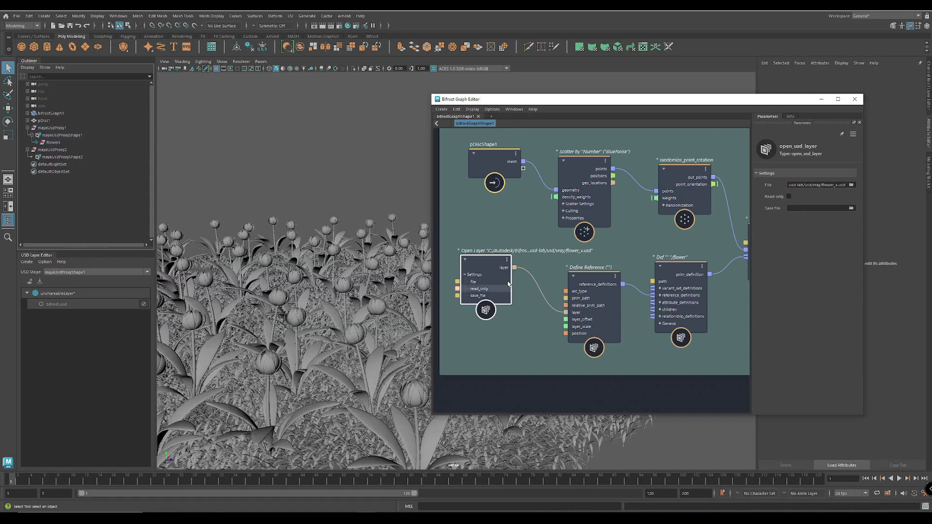
alt+middle_drag(644, 347, 613, 347)
scroll(613, 348, down, 4)
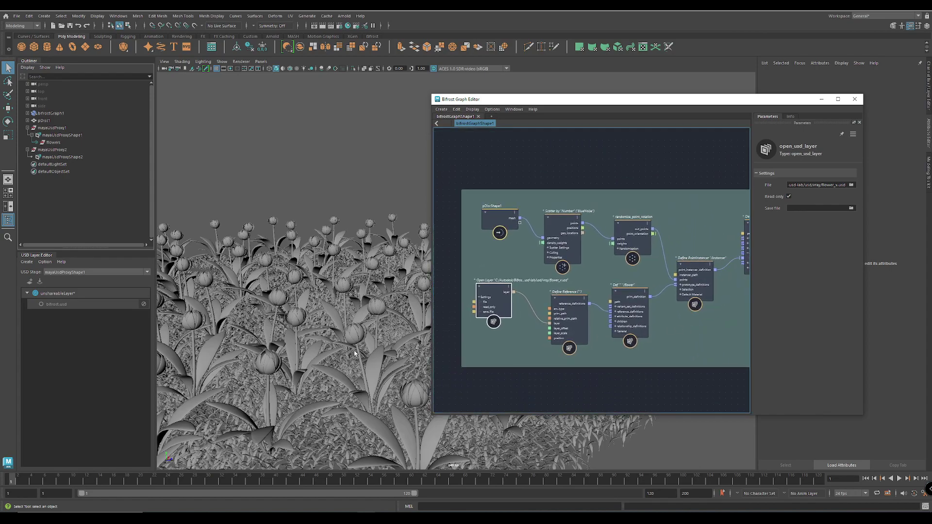
Select the instanced flowers in the viewport and reselect the open_usd_layer node that supplies the referenced flower
alt+drag(300, 318, 332, 334)
click(323, 356)
drag(496, 286, 502, 290)
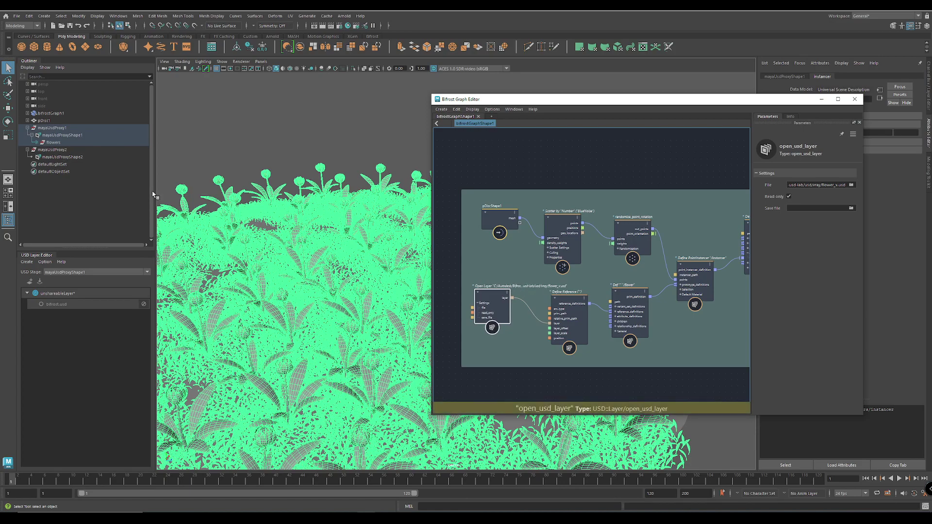
alt+middle_drag(697, 334, 694, 333)
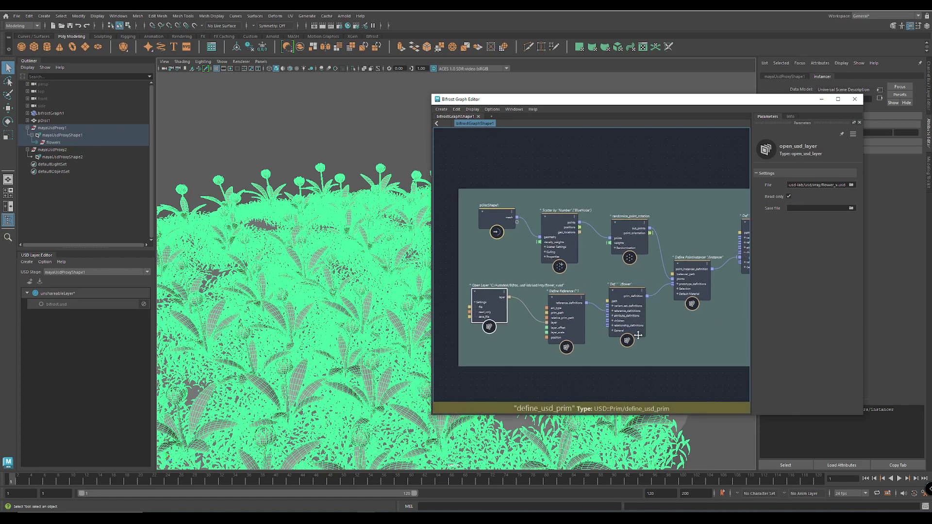
Examine the save_usd_stage node after add_to_stage1, including its enable, file and relative path settings
alt+middle_drag(698, 336, 569, 334)
alt+middle_drag(607, 337, 437, 337)
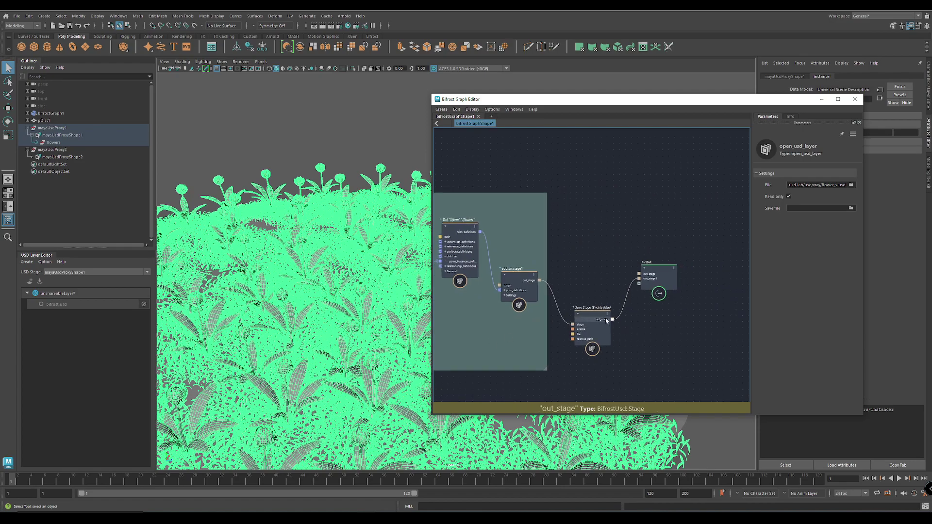
scroll(604, 318, up, 4)
drag(583, 313, 577, 309)
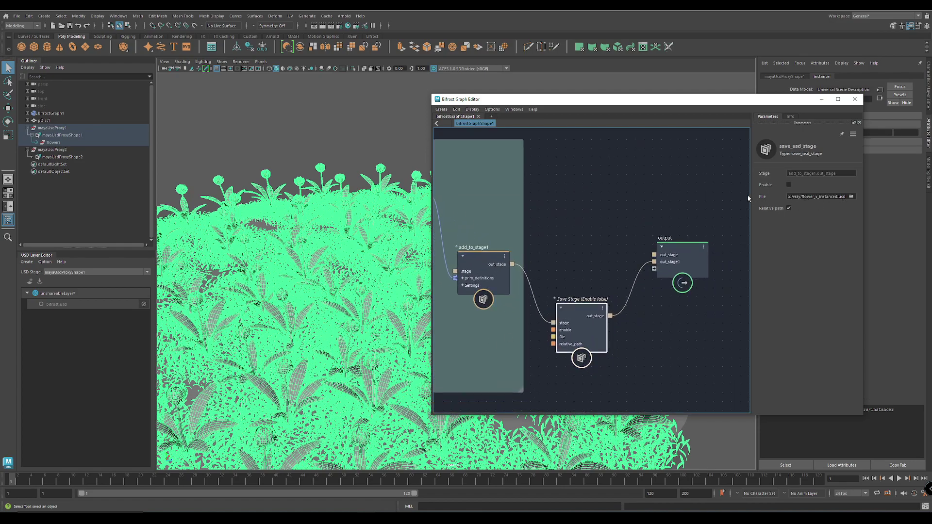
drag(751, 198, 709, 202)
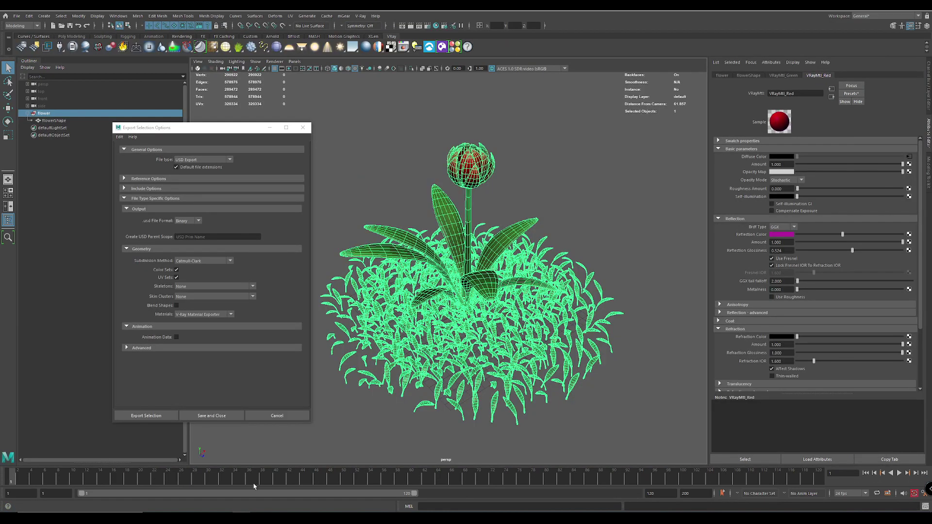
In the V-Ray Maya session, open the recent scene USD_Vray_empty.mb and close the Export Selection Options window
click(16, 16)
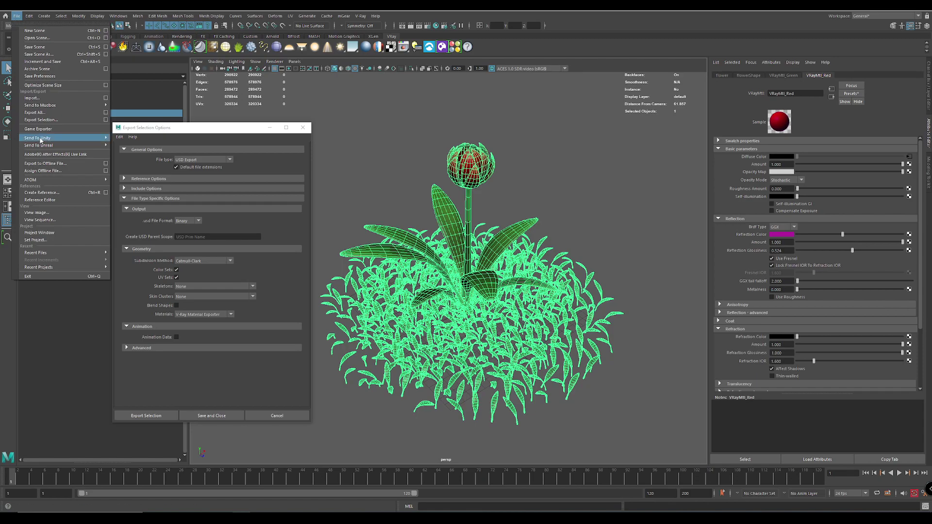
mouse_move(80, 255)
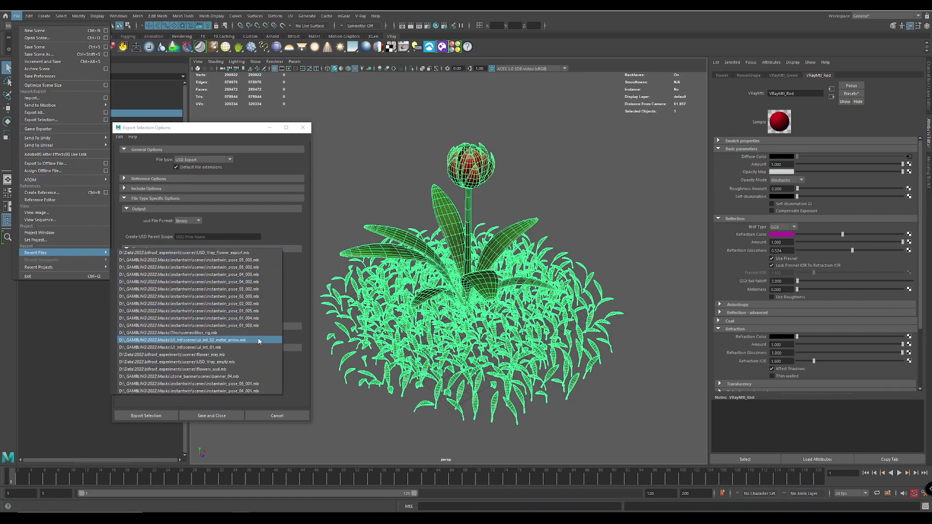
click(202, 362)
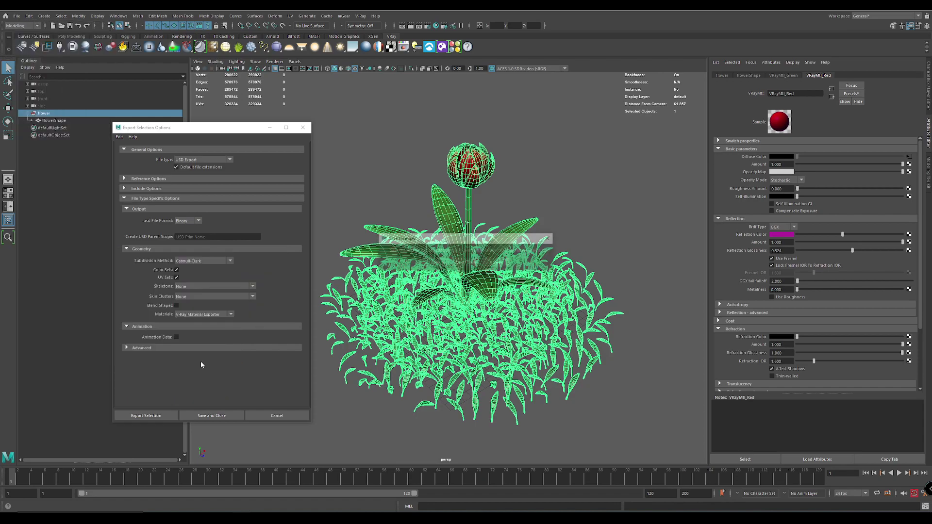
click(460, 264)
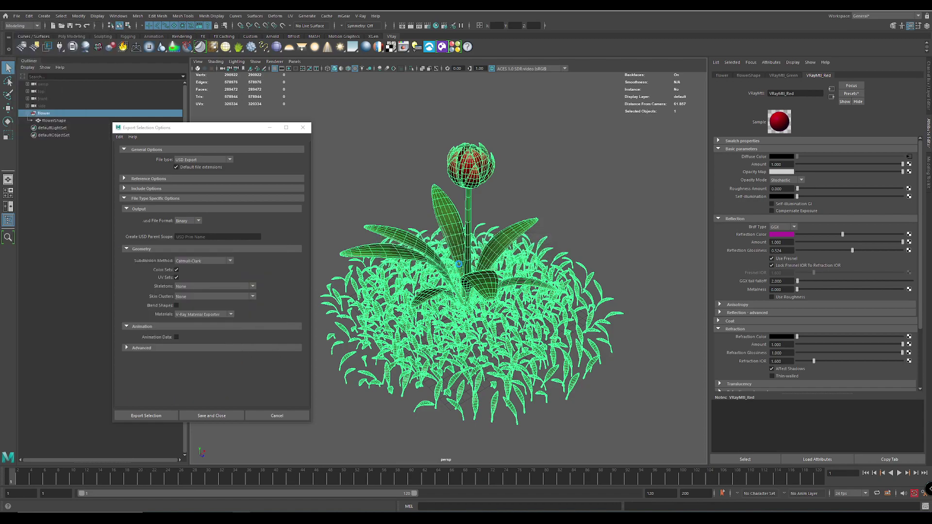
click(457, 281)
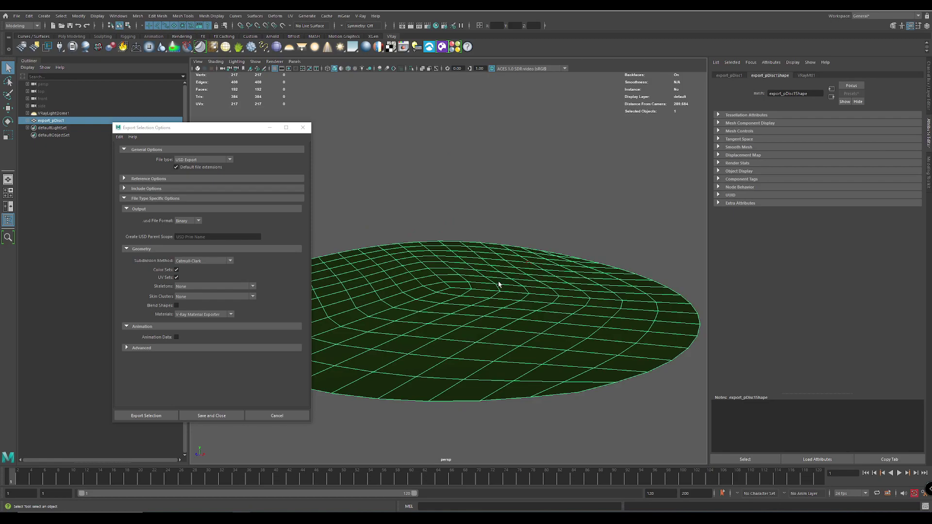
alt+drag(457, 281, 455, 267)
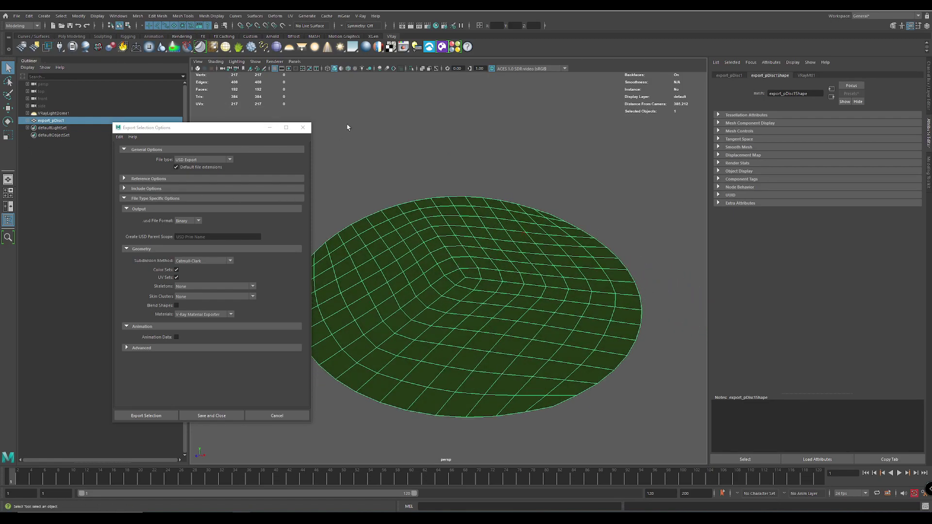
click(302, 127)
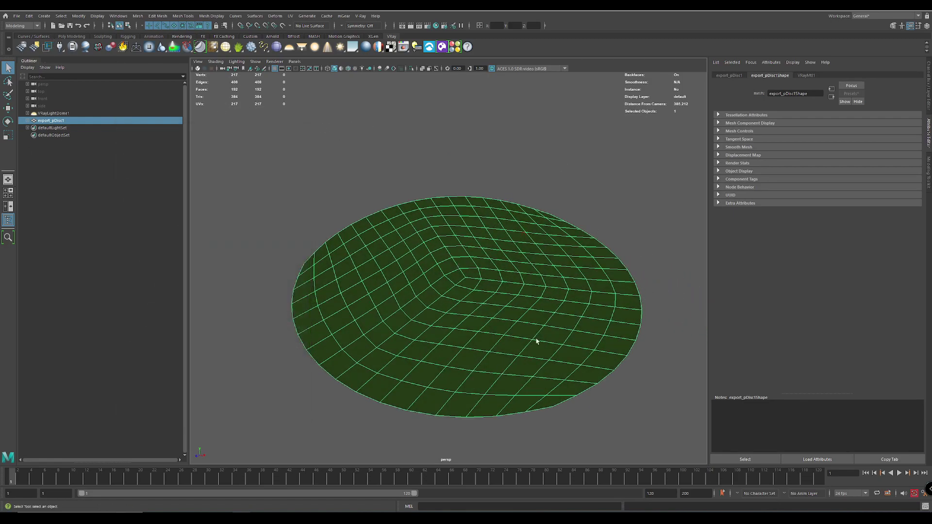
Create a USD stage from the file flower_v_instanced.usd and clear the selection
click(78, 16)
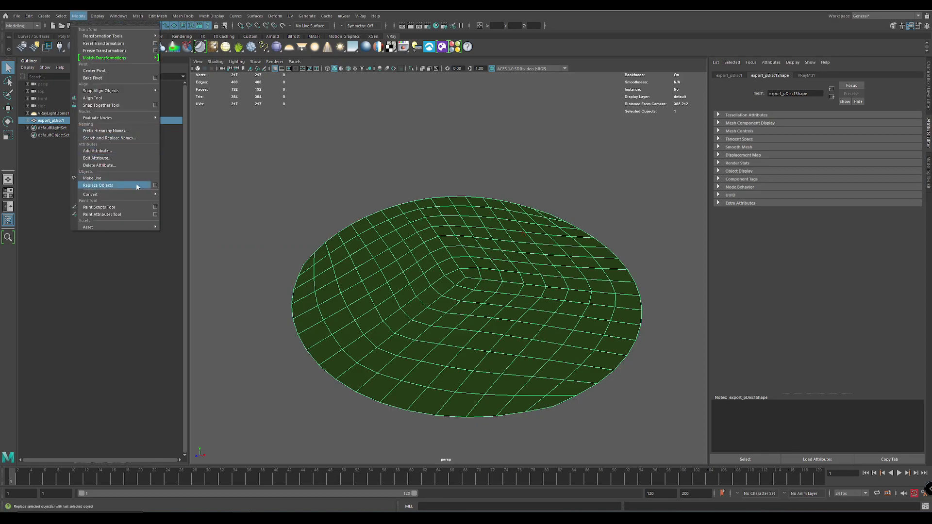
click(79, 16)
click(44, 16)
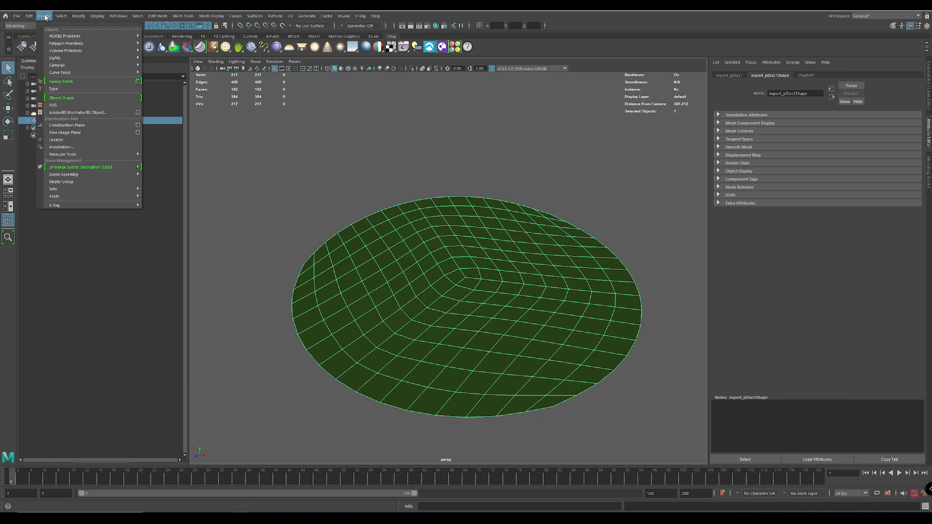
mouse_move(78, 168)
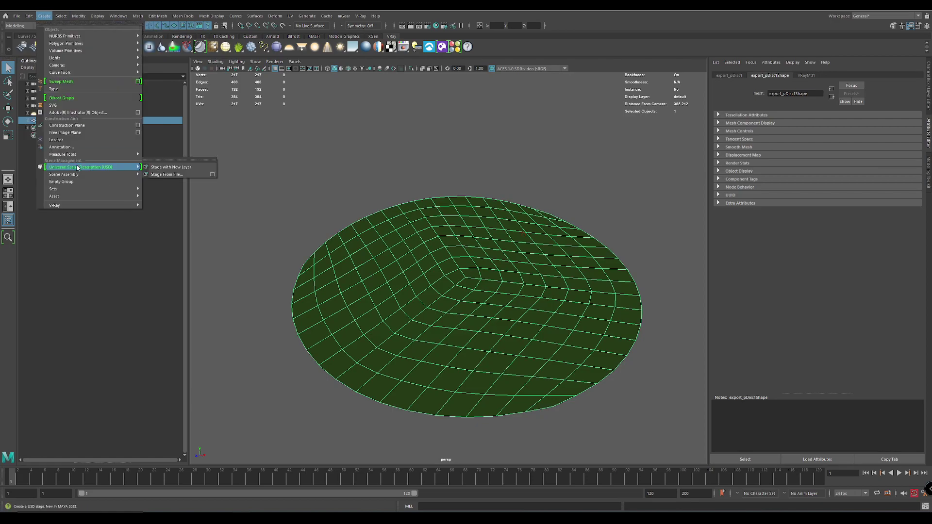
click(184, 179)
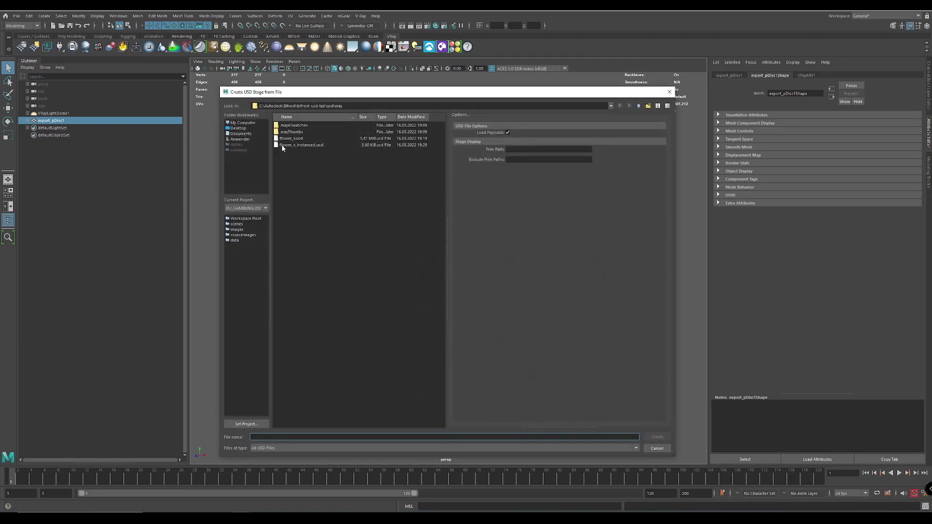
click(282, 147)
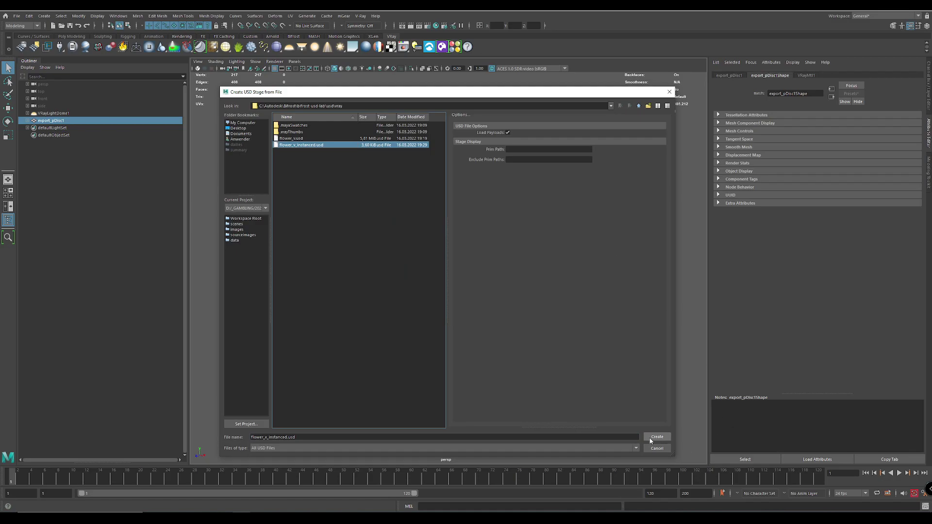
click(657, 437)
alt+drag(379, 279, 421, 295)
click(447, 168)
mouse_move(435, 247)
alt+mouse_down()
mouse_move(451, 262)
mouse_move(419, 290)
mouse_move(435, 260)
alt+mouse_up()
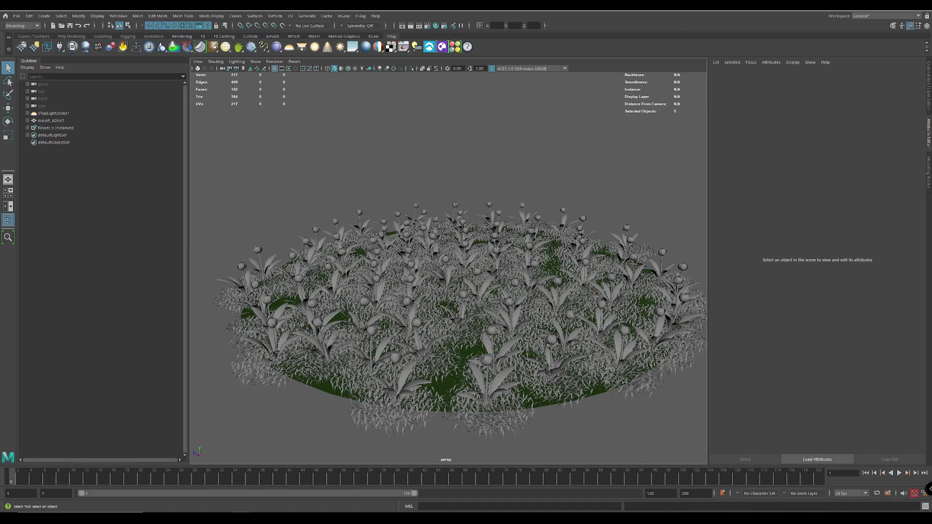
Start V-Ray interactive rendering of the instanced flowers in the V-Ray Frame Buffer and close the extra Render View window
drag(495, 152, 325, 148)
click(526, 165)
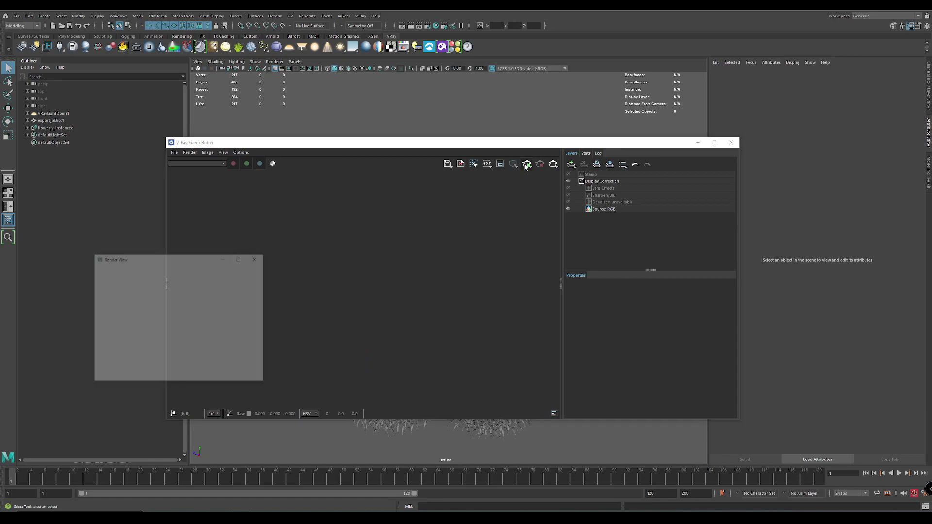
click(261, 259)
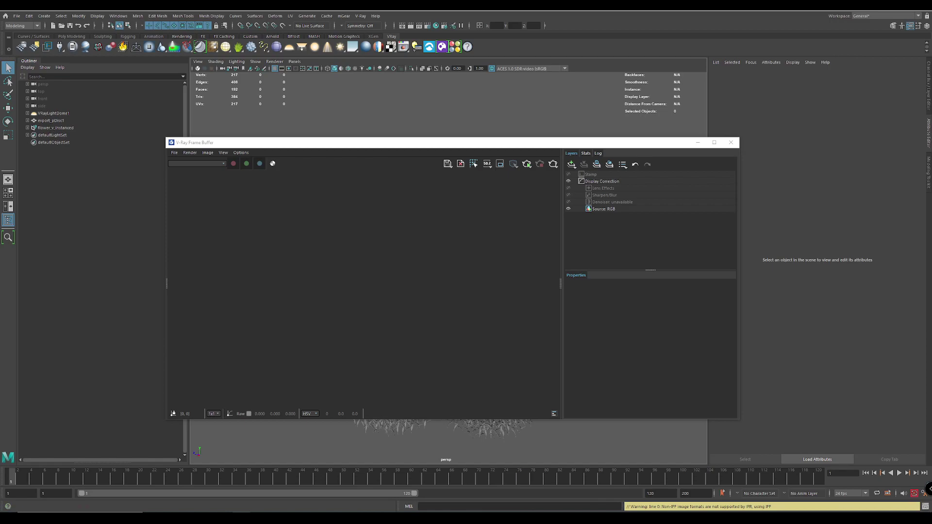
click(525, 165)
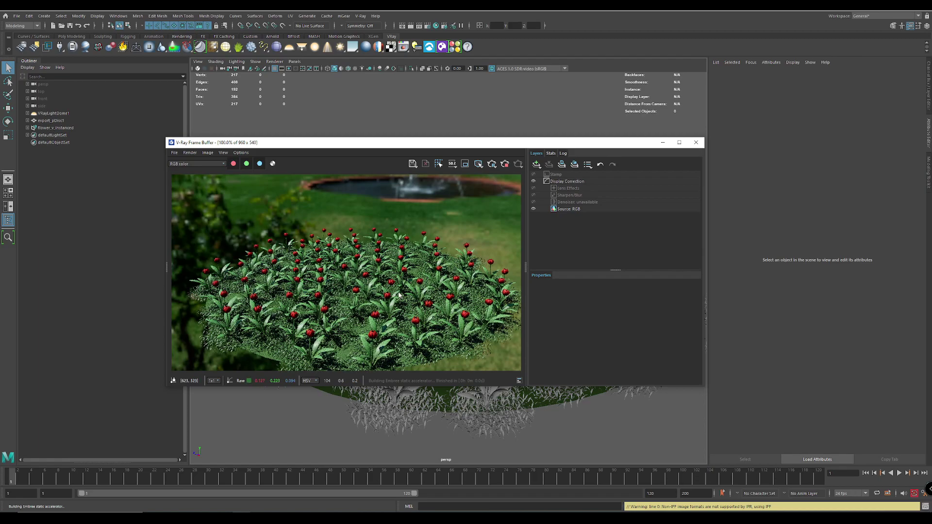
scroll(367, 409, up, 5)
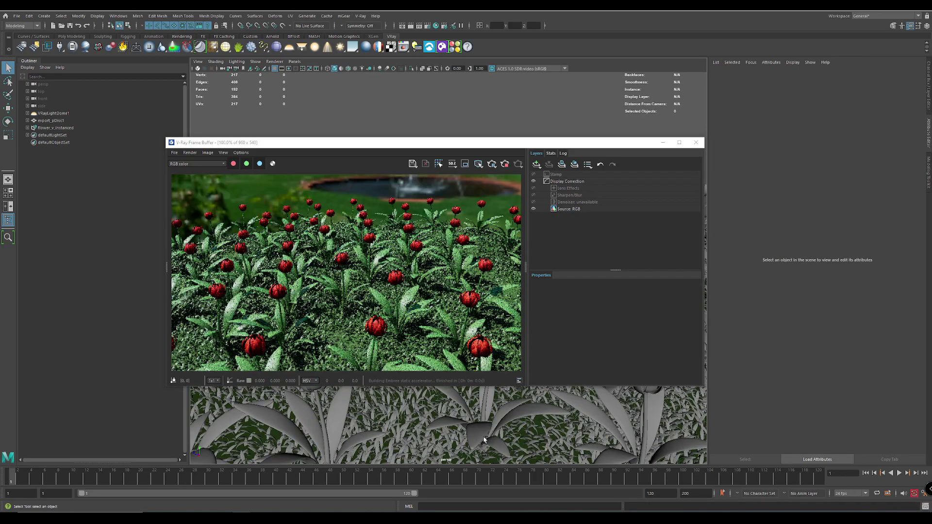
alt+drag(485, 439, 454, 423)
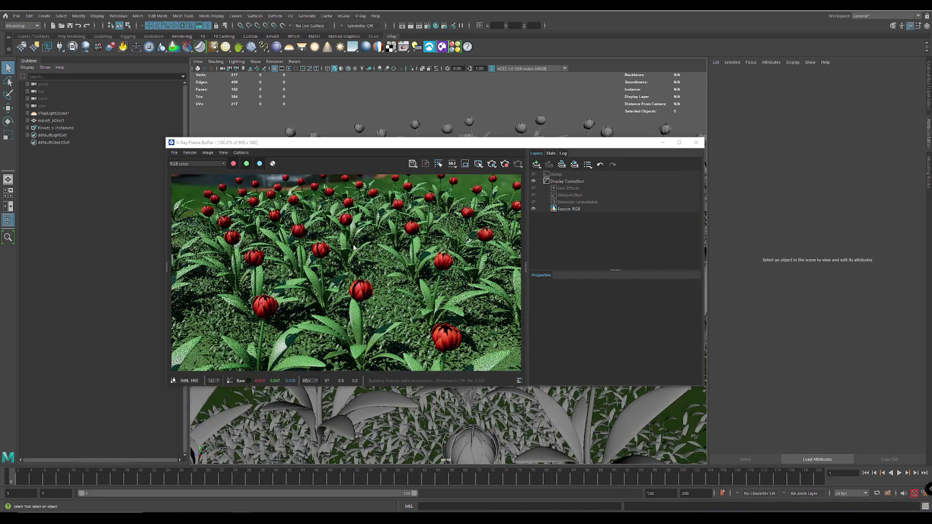